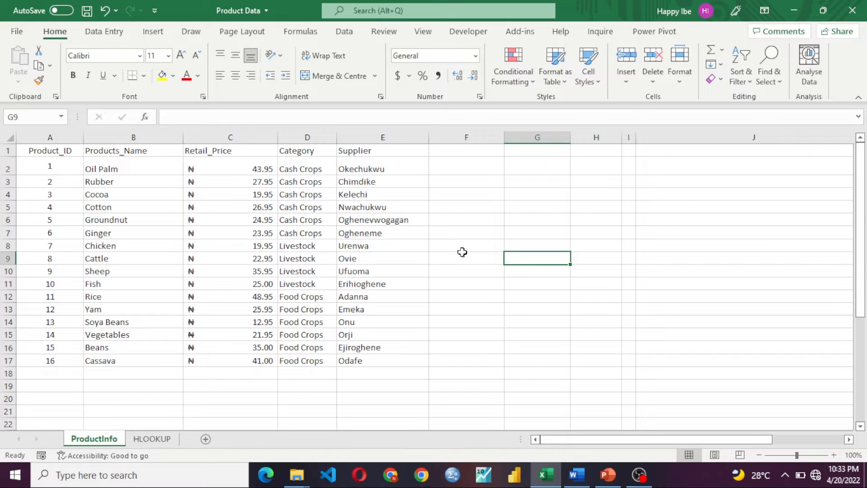
# Review the column headings of the product table on the ProductInfo sheet, from Product_ID through Supplier
pyautogui.scroll(-4, 185, 259)
pyautogui.scroll(4, 190, 258)
pyautogui.doubleClick(34, 155)
pyautogui.click(36, 154)
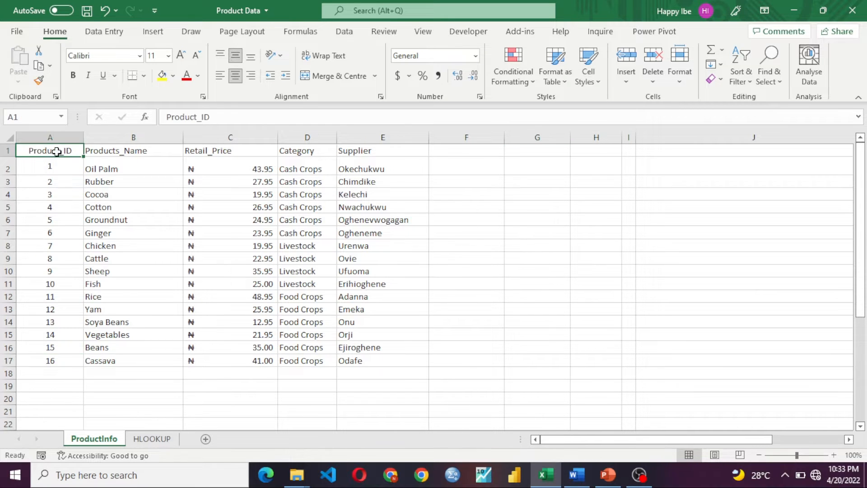
pyautogui.click(179, 153)
pyautogui.click(217, 159)
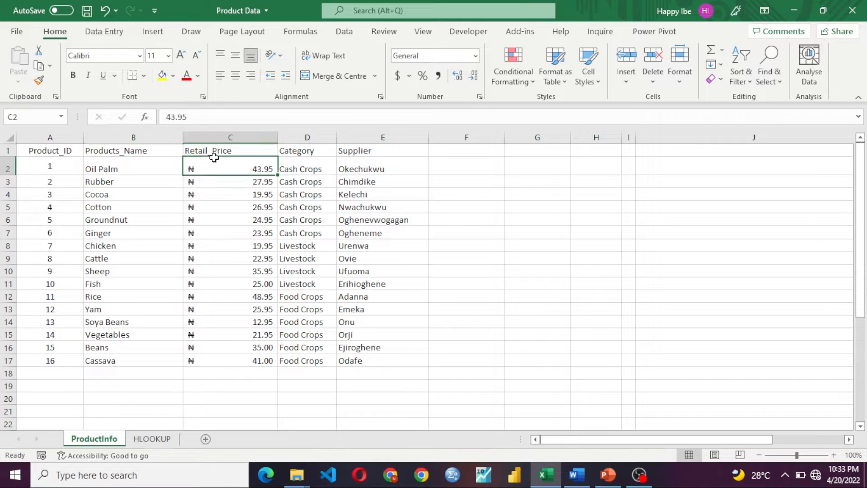
pyautogui.click(231, 150)
pyautogui.click(291, 149)
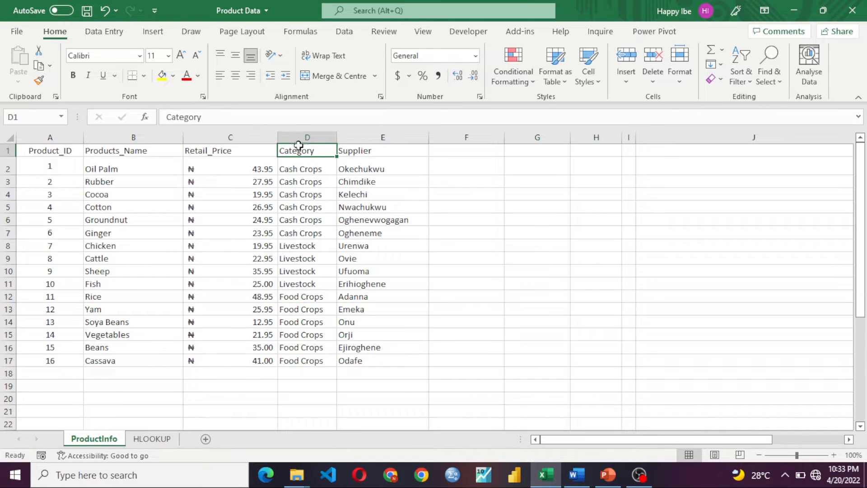
pyautogui.click(366, 151)
pyautogui.scroll(-1, 27, 209)
pyautogui.scroll(1, 39, 204)
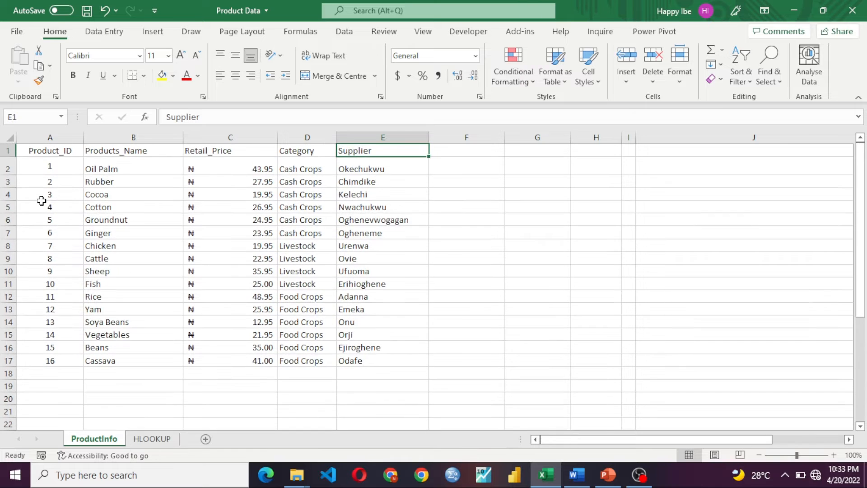
# Copy the whole product table A1:E17 and paste it transposed at cell A35 below the original
pyautogui.click(47, 154)
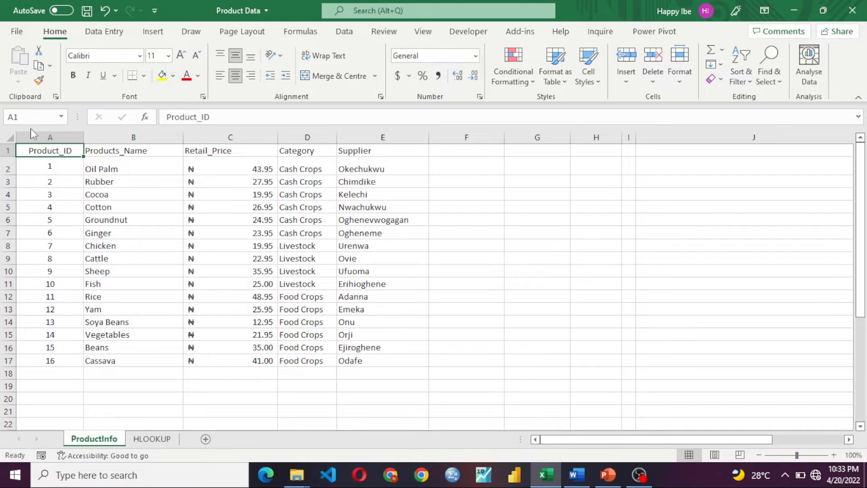
pyautogui.hotkey('ctrl', 'shift', 'Right')
pyautogui.hotkey('ctrl', 'shift', 'Down')
pyautogui.hotkey('ctrl', 'c')
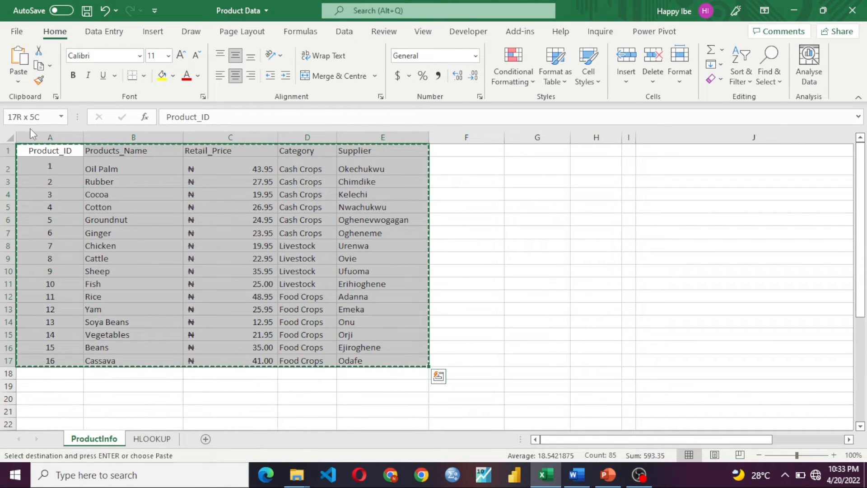
pyautogui.scroll(-8, 42, 195)
pyautogui.rightClick(57, 279)
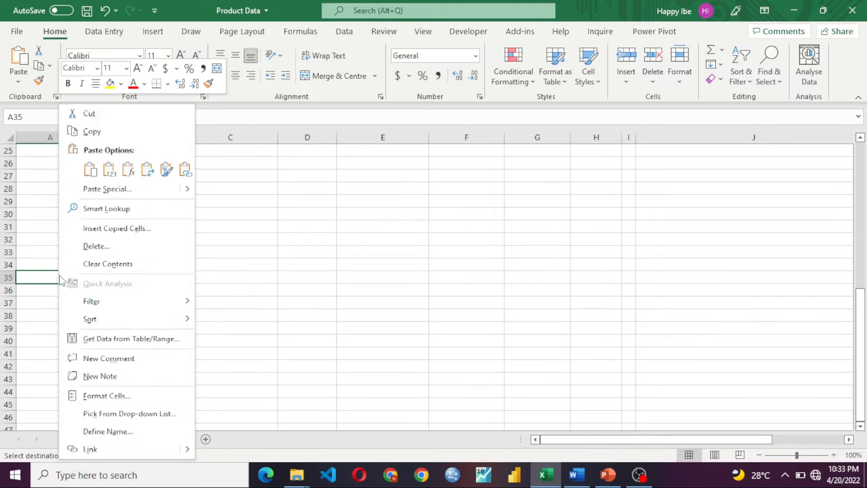
pyautogui.click(147, 169)
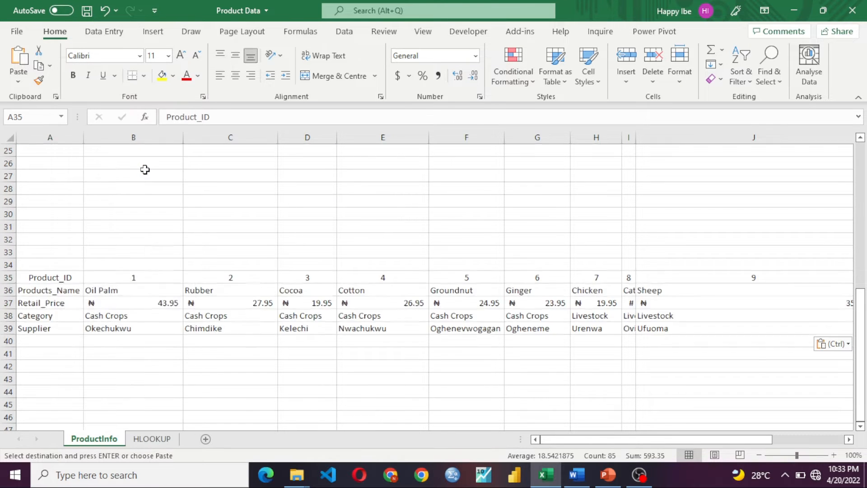
pyautogui.scroll(-3, 172, 267)
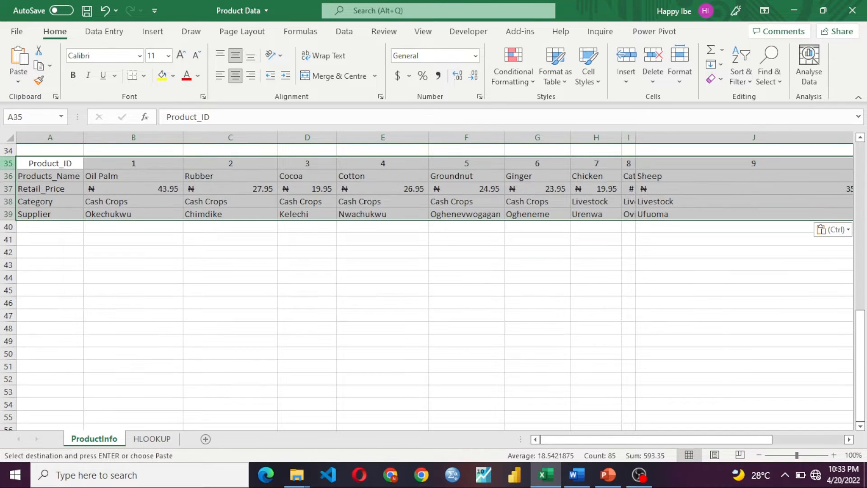
# Examine the field labels in column A of the transposed table, A35 to A39
pyautogui.moveTo(48, 163); pyautogui.dragTo(52, 214)
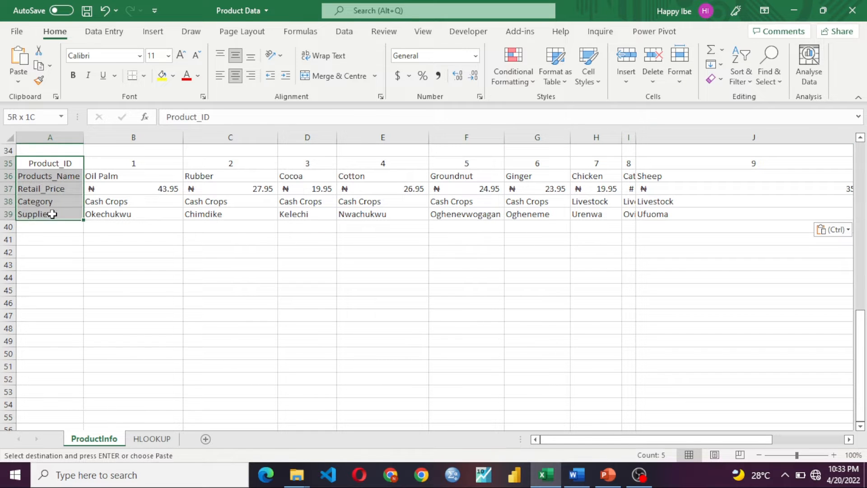
pyautogui.click(62, 163)
pyautogui.press('Down')
pyautogui.press('Down')
pyautogui.press('Down')
pyautogui.press('Up')
pyautogui.press('Up')
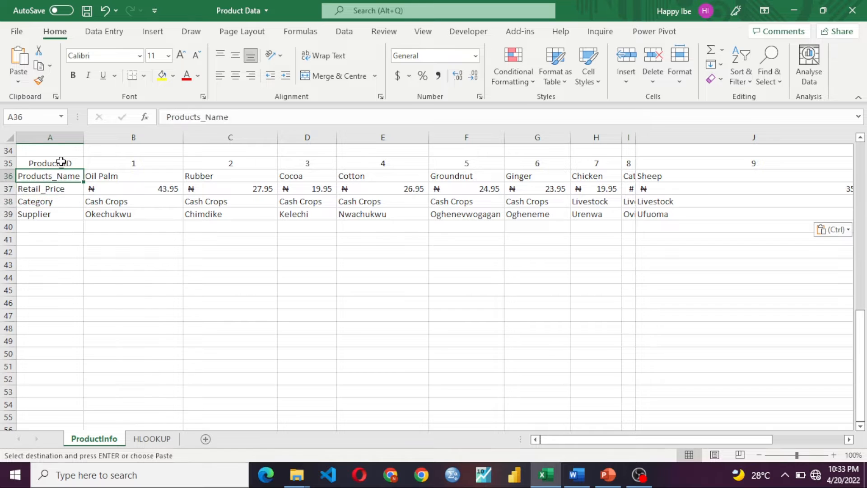
pyautogui.press('Up')
pyautogui.press('Down')
pyautogui.press('Down')
pyautogui.press('Down')
pyautogui.press('Up')
pyautogui.press('Up')
pyautogui.press('Up')
pyautogui.press('Down')
pyautogui.press('Down')
pyautogui.press('Down')
pyautogui.press('Down')
pyautogui.press('Up')
pyautogui.press('Up')
pyautogui.press('Up')
pyautogui.press('Up')
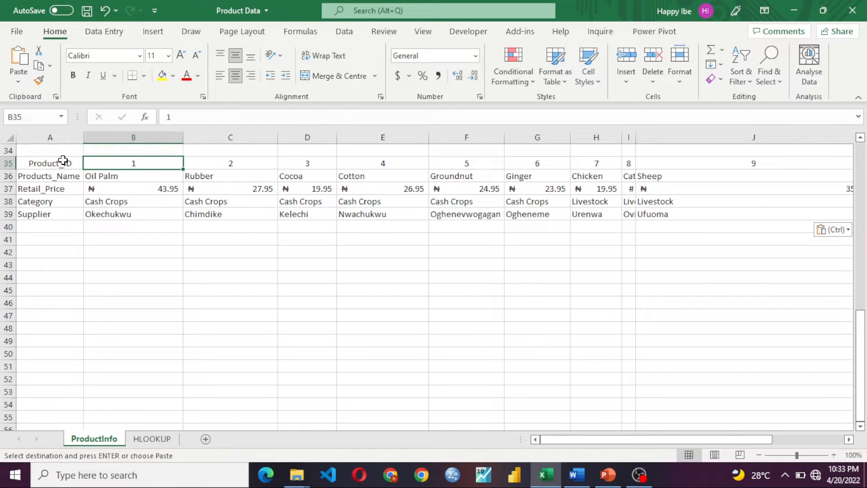
# Look along the Product_ID row of the transposed table, starting at its first value, and return to its label
pyautogui.press('Right')
pyautogui.press('Right')
pyautogui.press('Right')
pyautogui.press('Right')
pyautogui.press('Right')
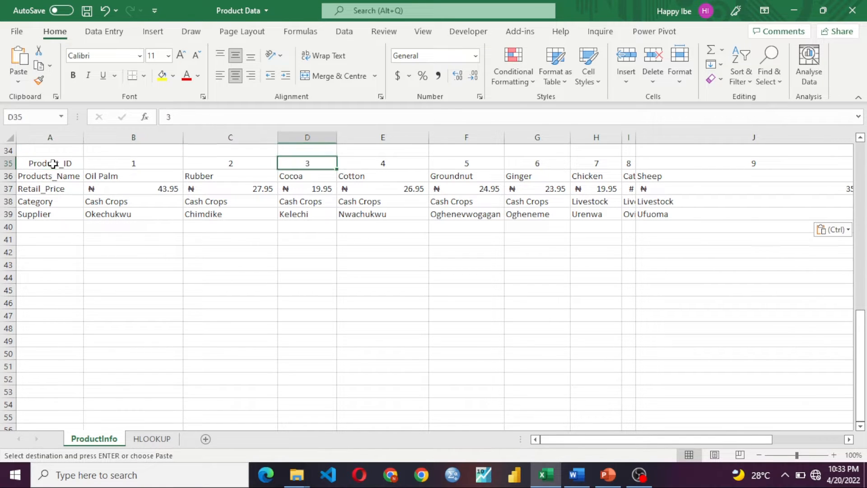
pyautogui.press('Left')
pyautogui.press('Left')
pyautogui.press('Left')
pyautogui.press('Left')
pyautogui.press('Left')
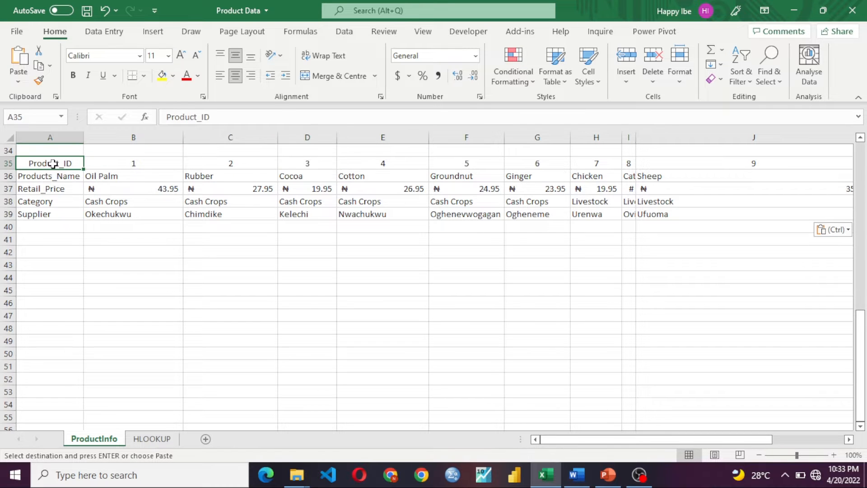
# Inspect the Products_Name row of the transposed table, followed by the Retail_Price, Category and Supplier labels
pyautogui.press('Down')
pyautogui.press('Down')
pyautogui.press('Up')
pyautogui.press('Right')
pyautogui.press('Right')
pyautogui.press('Right')
pyautogui.press('Left')
pyautogui.press('Left')
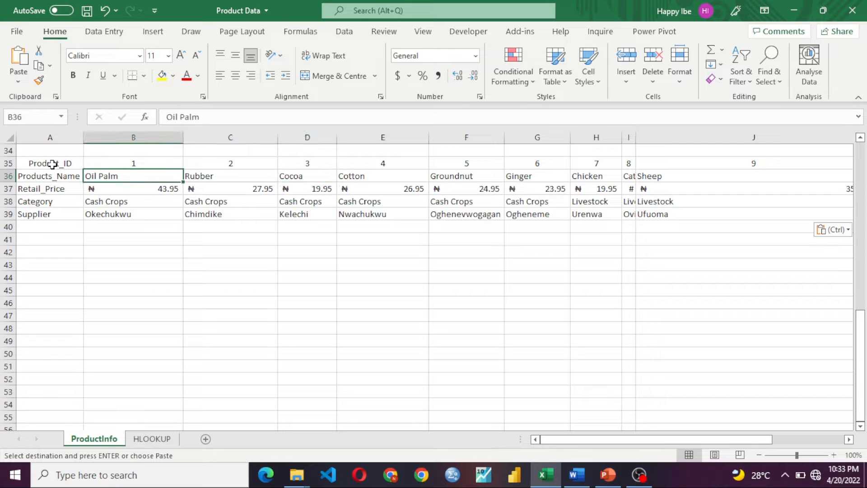
pyautogui.press('Right')
pyautogui.press('Left')
pyautogui.press('Left')
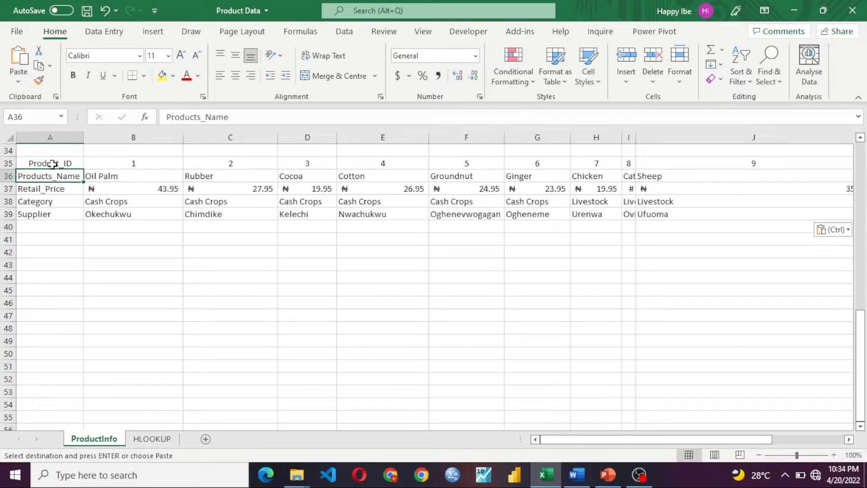
pyautogui.press('Down')
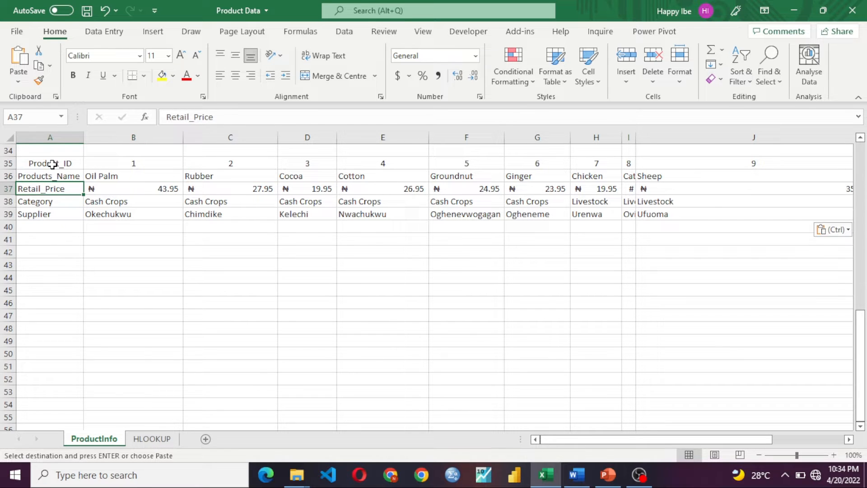
pyautogui.press('Down')
pyautogui.press('Down')
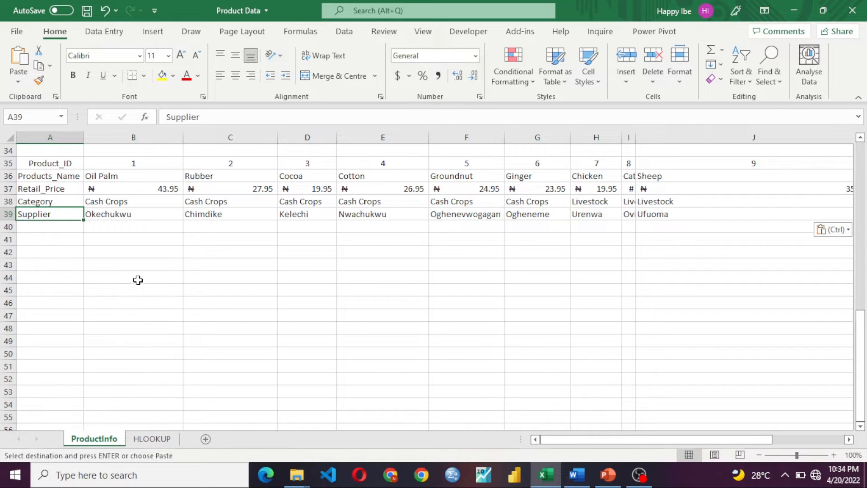
pyautogui.scroll(2, 137, 279)
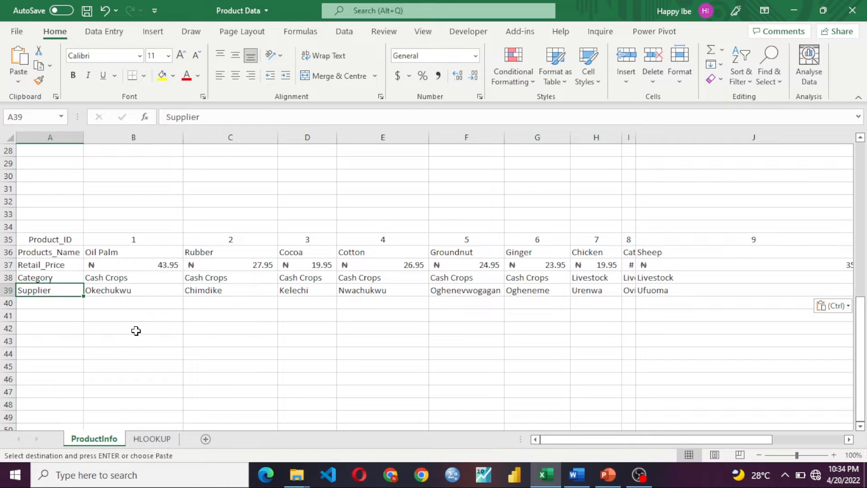
# Open the HLOOKUP sheet and review the Supplier, Retail_Price and Category headings and the Fish entry in the lookup area
pyautogui.click(152, 438)
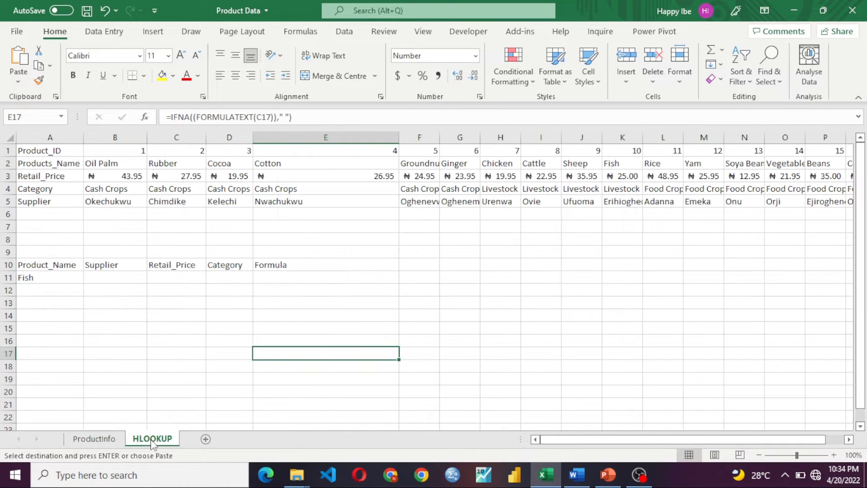
pyautogui.click(60, 281)
pyautogui.click(107, 280)
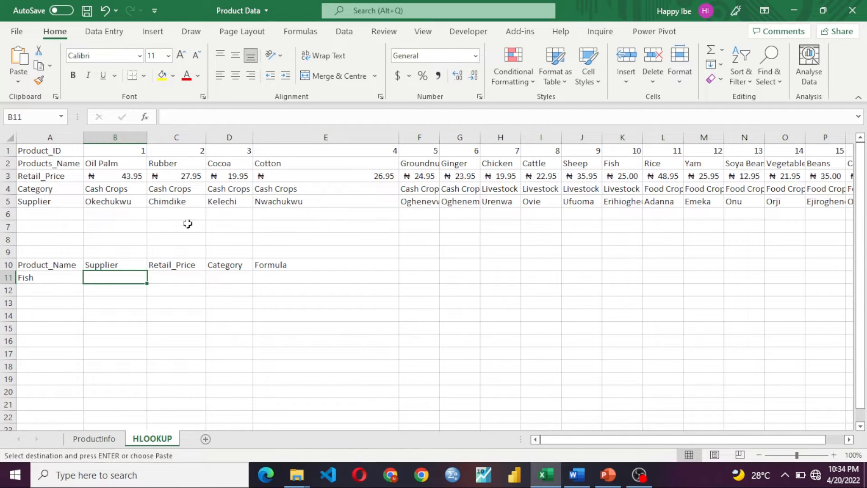
pyautogui.moveTo(95, 266); pyautogui.dragTo(271, 267)
pyautogui.click(195, 268)
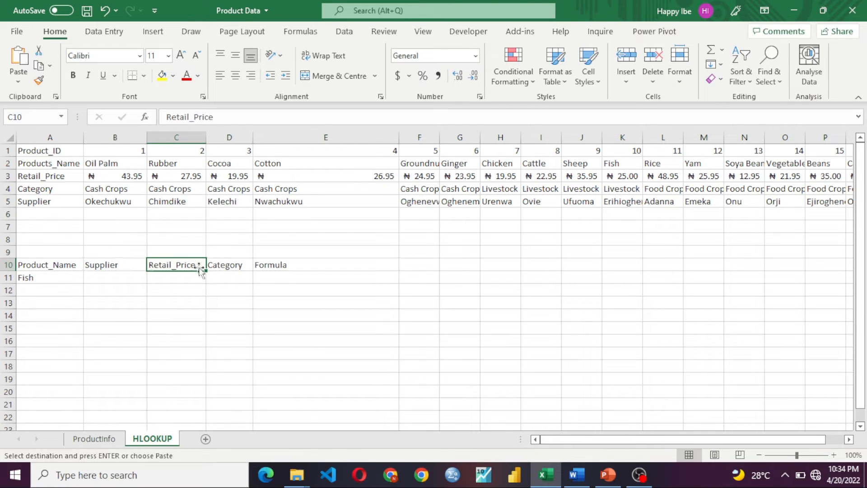
pyautogui.click(102, 265)
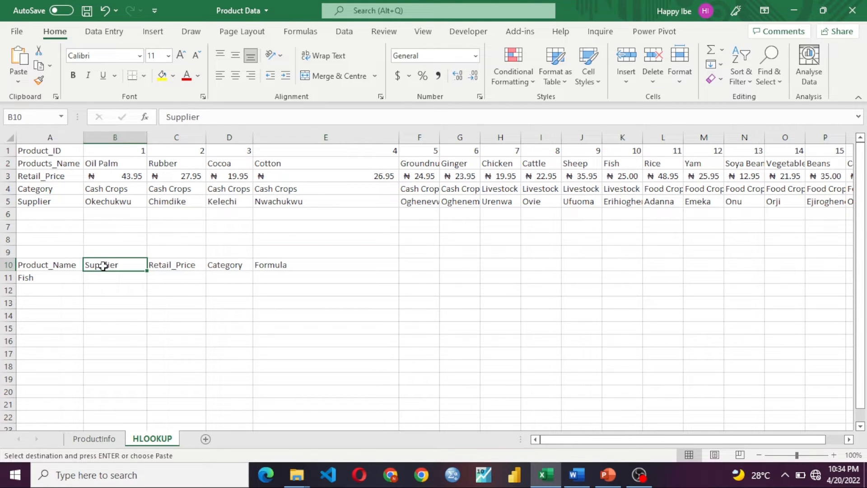
pyautogui.click(170, 263)
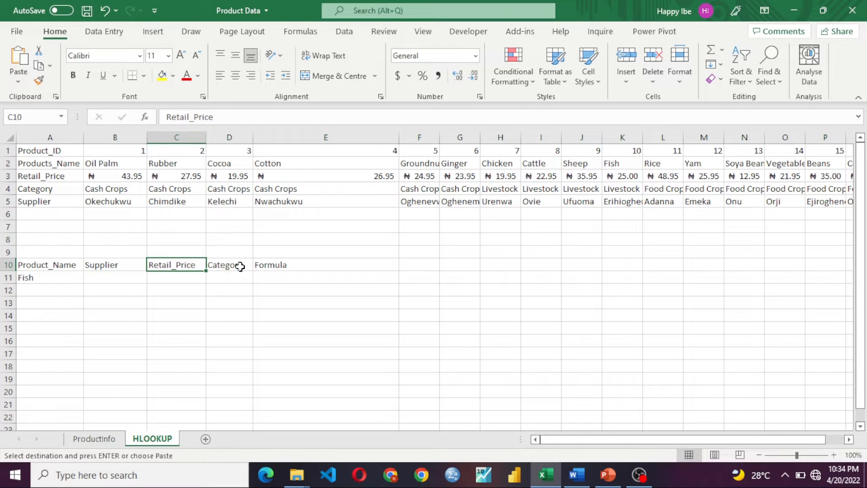
pyautogui.click(229, 264)
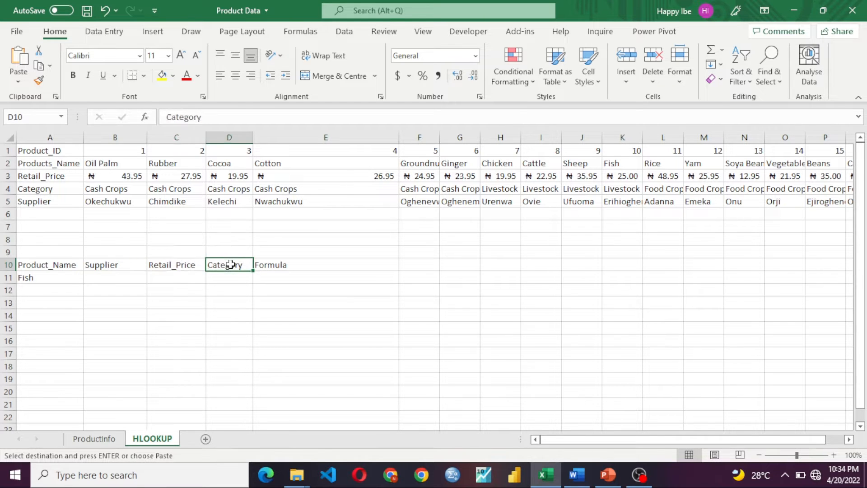
pyautogui.click(35, 280)
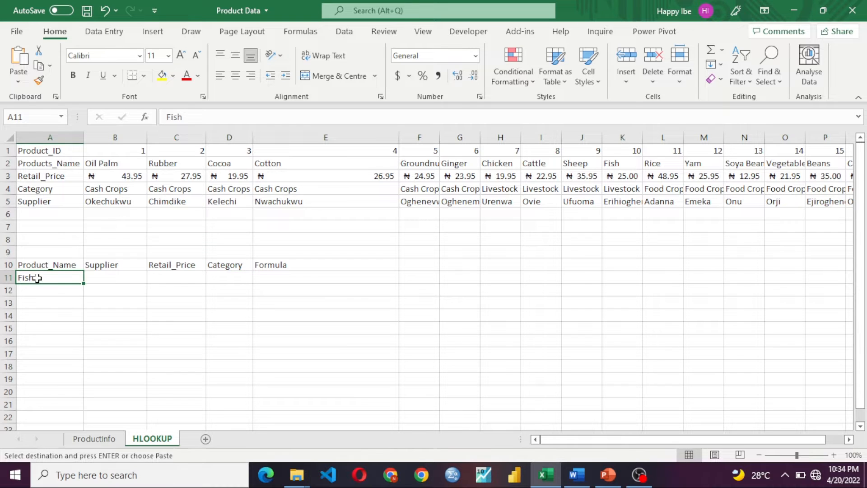
# Begin an HLOOKUP formula in the Supplier cell B11 with the product name in A11 as the lookup value
pyautogui.click(112, 278)
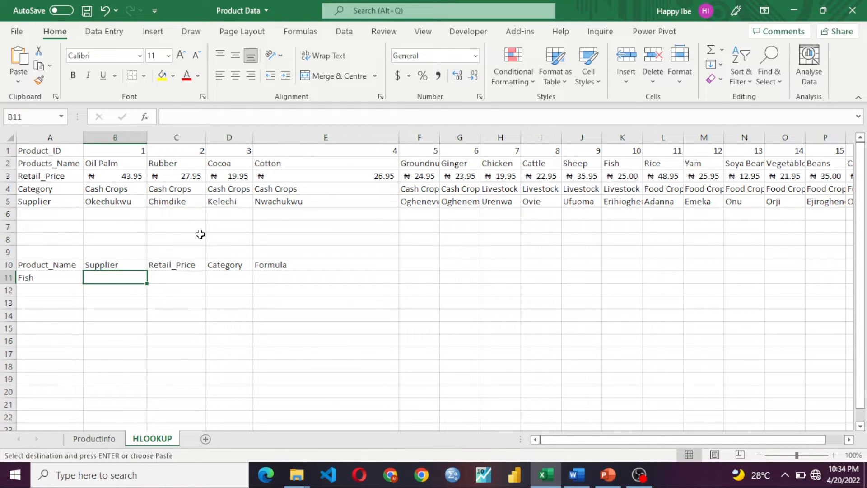
pyautogui.write('=')
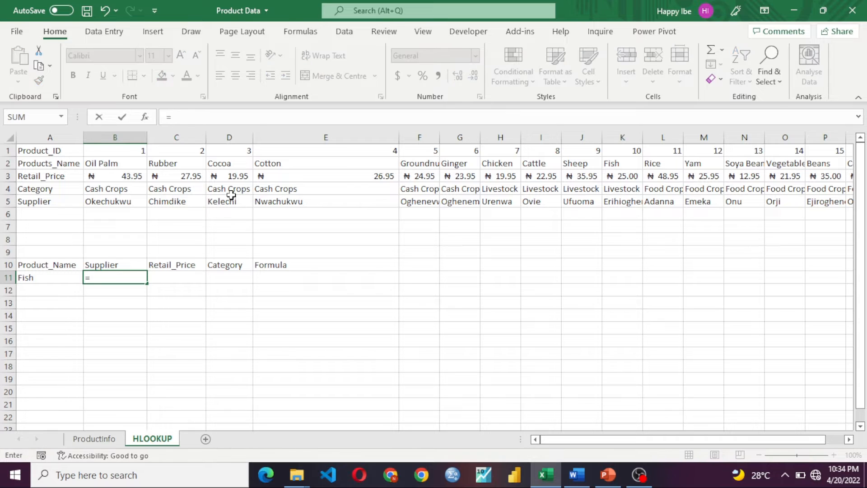
pyautogui.write('HL')
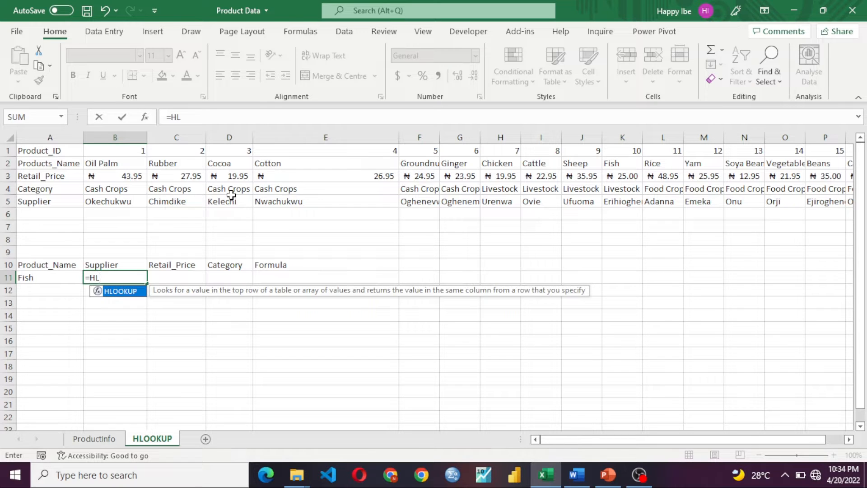
pyautogui.press('Tab')
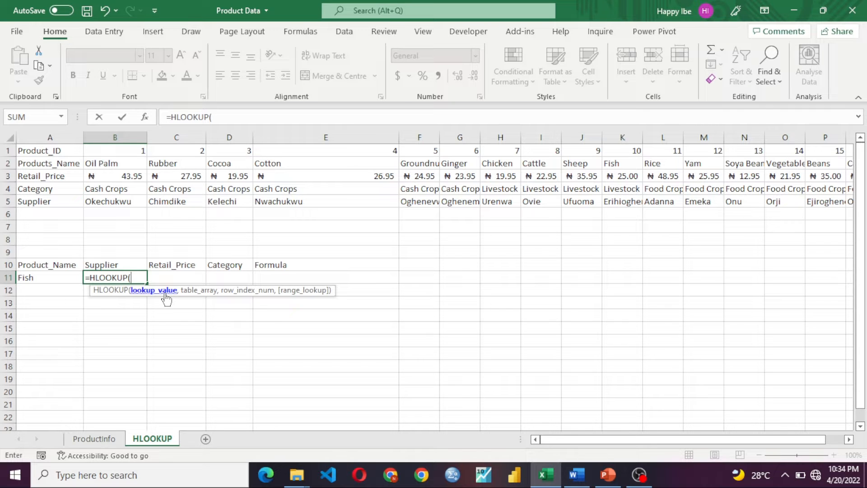
pyautogui.click(38, 278)
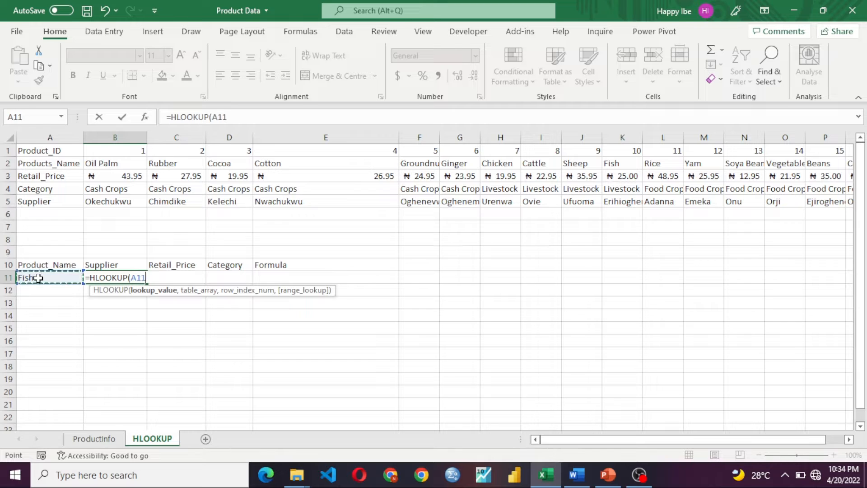
pyautogui.write(',')
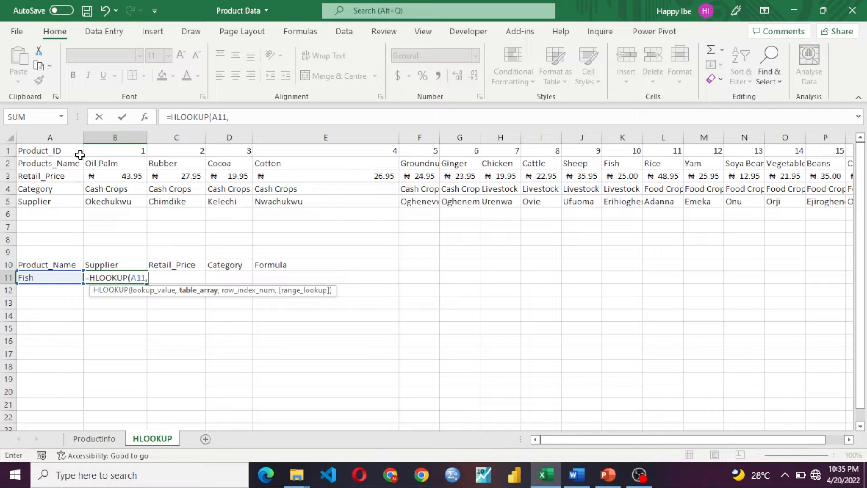
# Set the HLOOKUP formula's table array to B2:Q5, from the product names row down to the supplier row
pyautogui.click(102, 163)
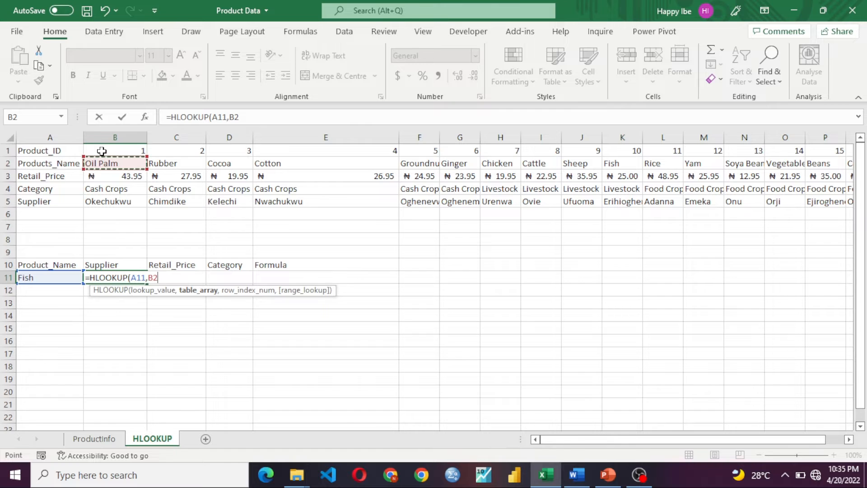
pyautogui.hotkey('ctrl', 'shift', 'Right')
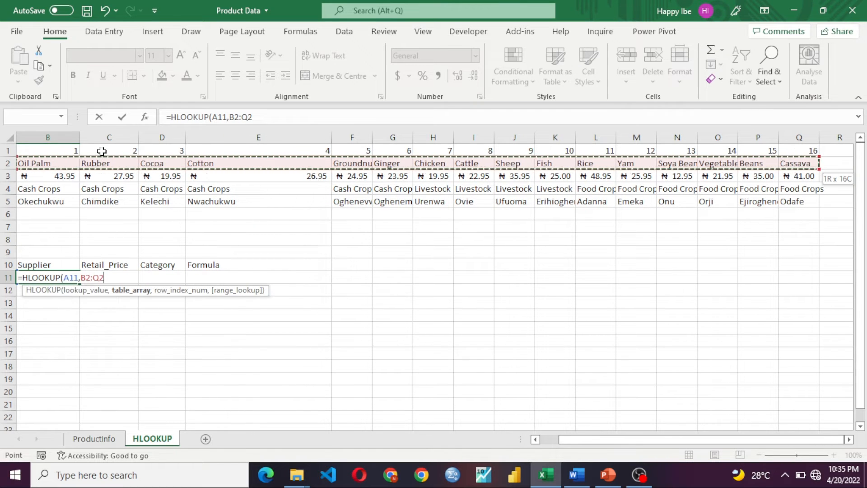
pyautogui.hotkey('ctrl', 'shift', 'Down')
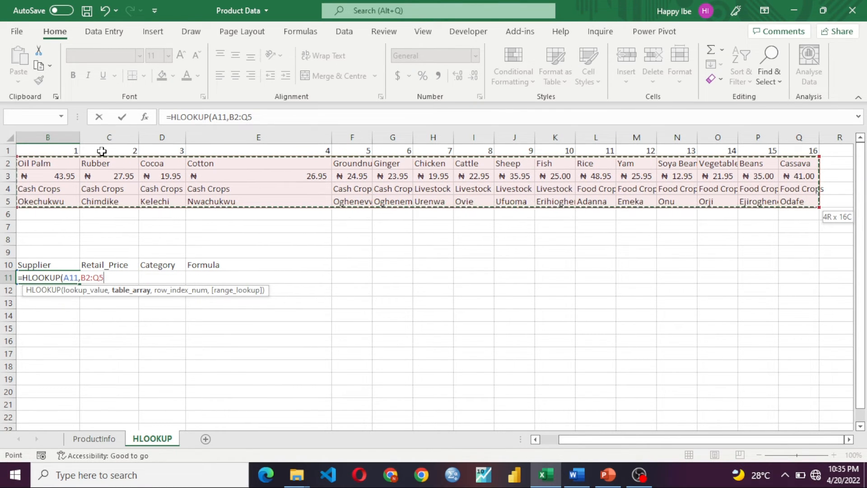
# Make the Supplier formula's table array absolute as $B$2:$Q$5 and complete it with row index 4 and exact match 0
pyautogui.click(535, 439)
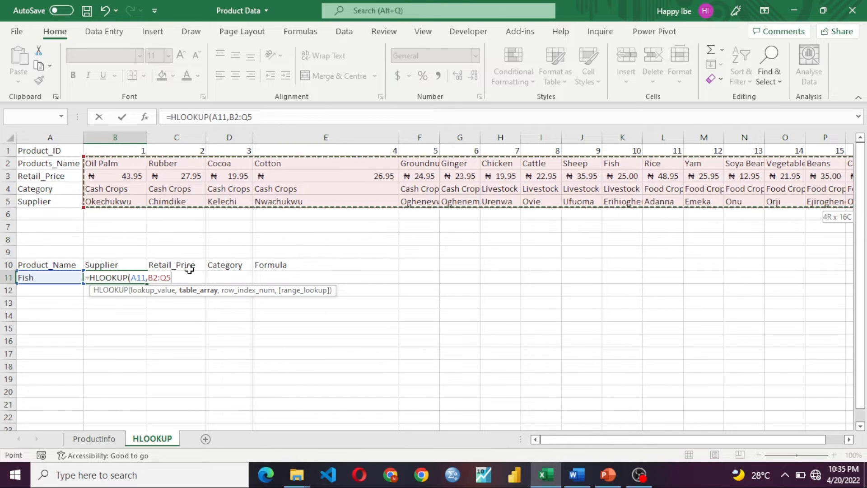
pyautogui.press('F4')
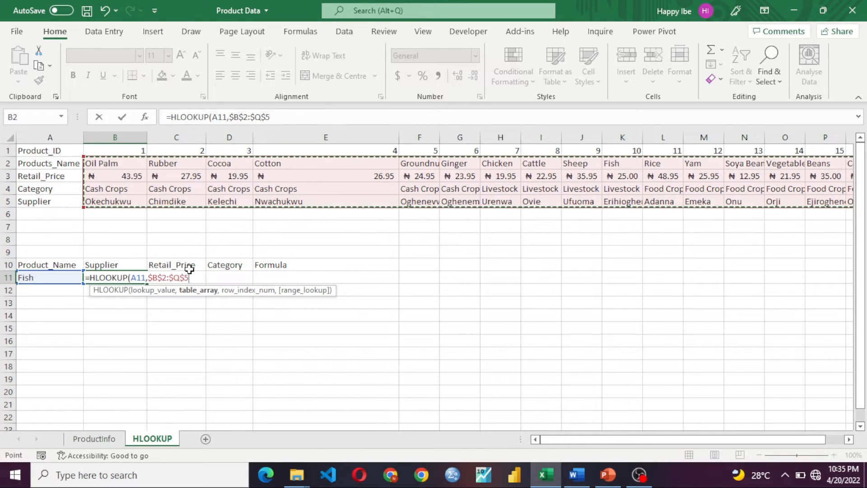
pyautogui.write(',4')
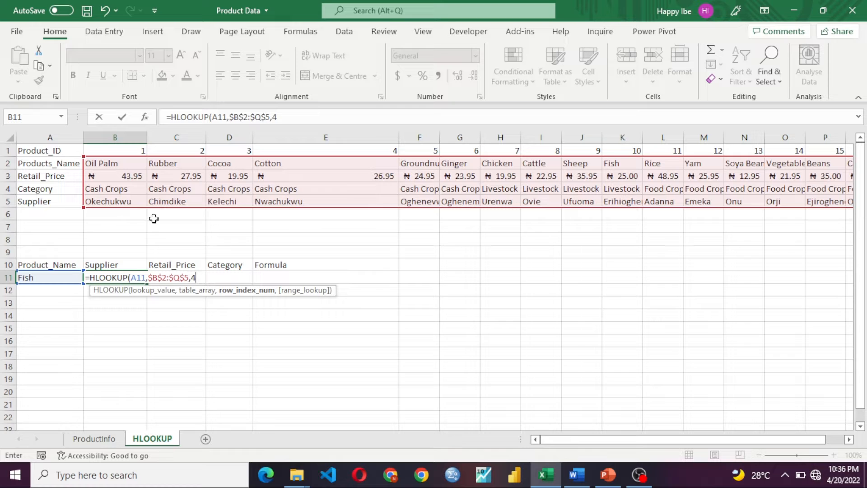
pyautogui.write(',0')
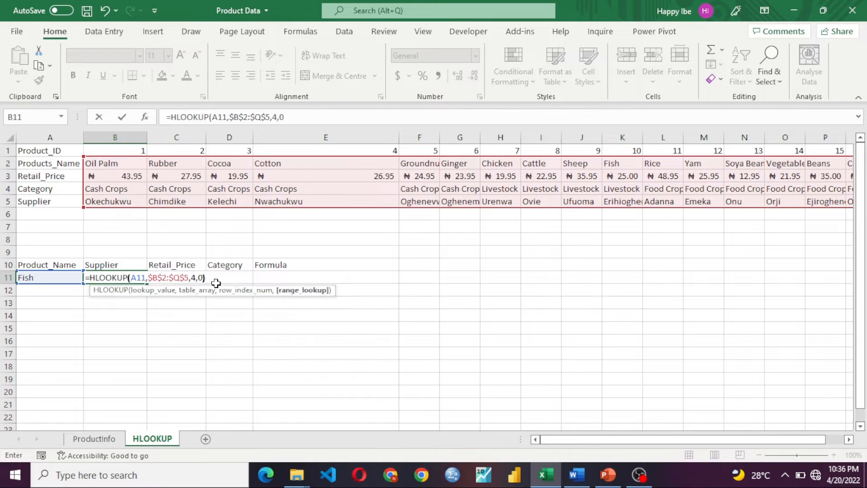
pyautogui.write(')')
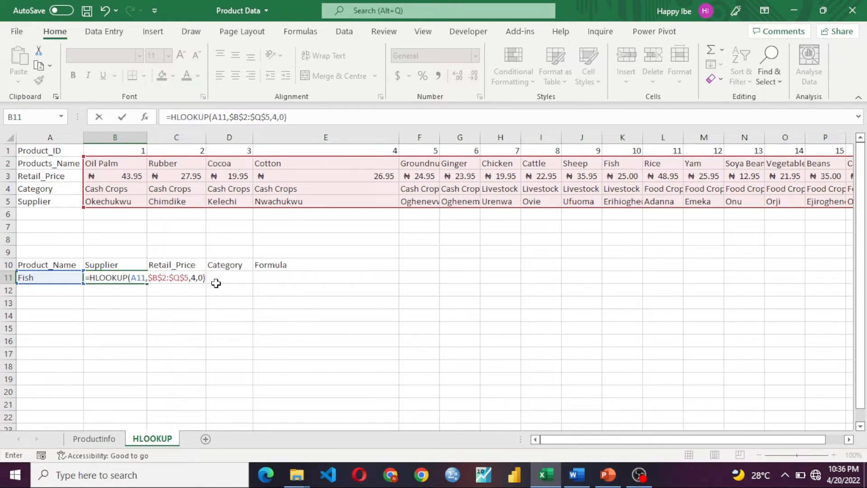
pyautogui.press('Return')
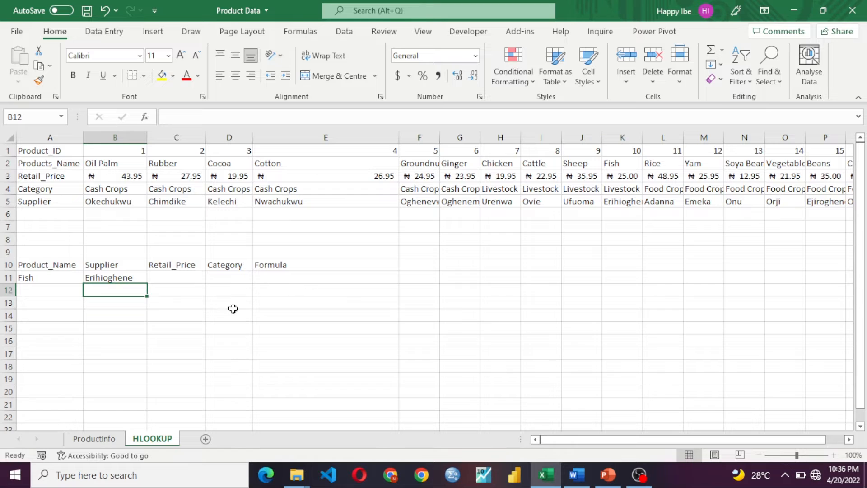
# Begin an HLOOKUP formula in the Retail_Price cell C11 with the product name in A11 as the lookup value
pyautogui.click(161, 266)
pyautogui.click(159, 279)
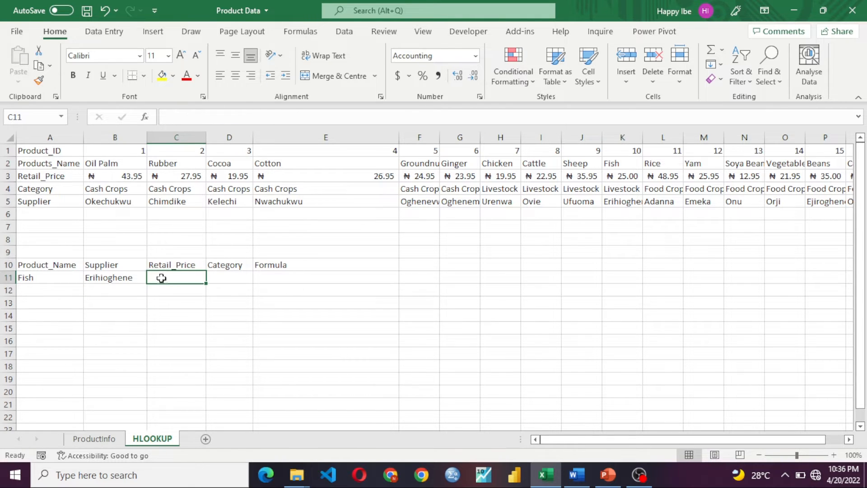
pyautogui.click(181, 266)
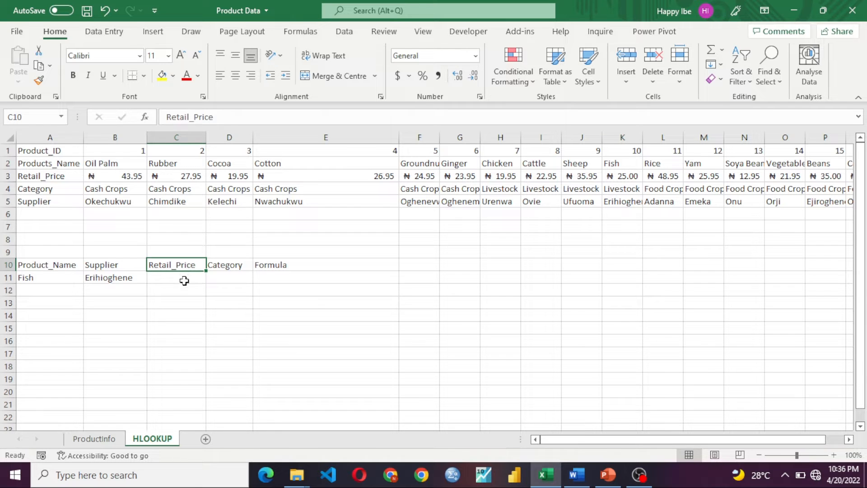
pyautogui.click(184, 279)
pyautogui.click(188, 265)
pyautogui.click(187, 277)
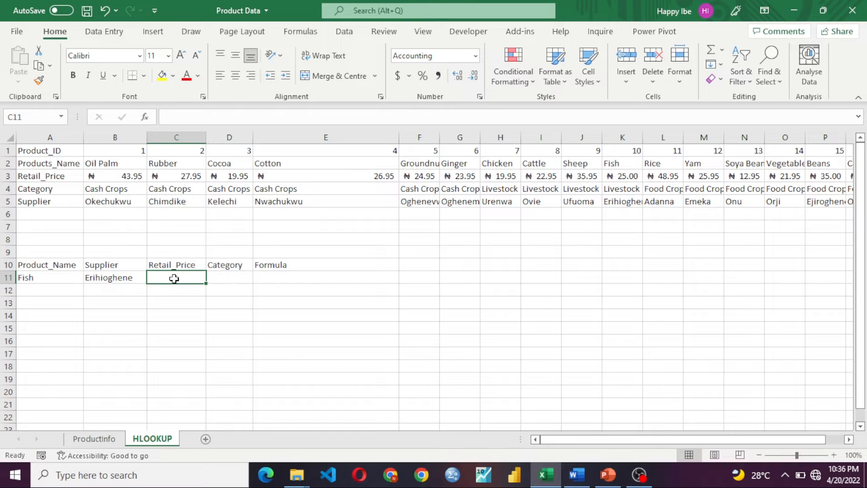
pyautogui.write('=')
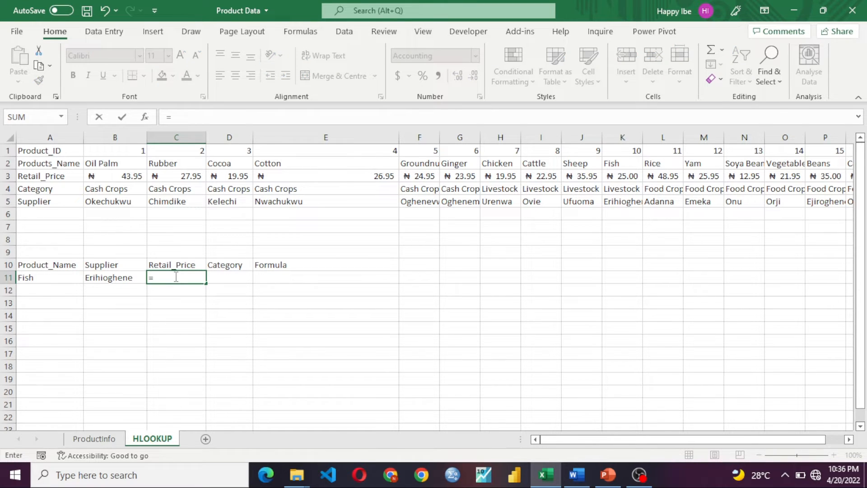
pyautogui.write('HLO')
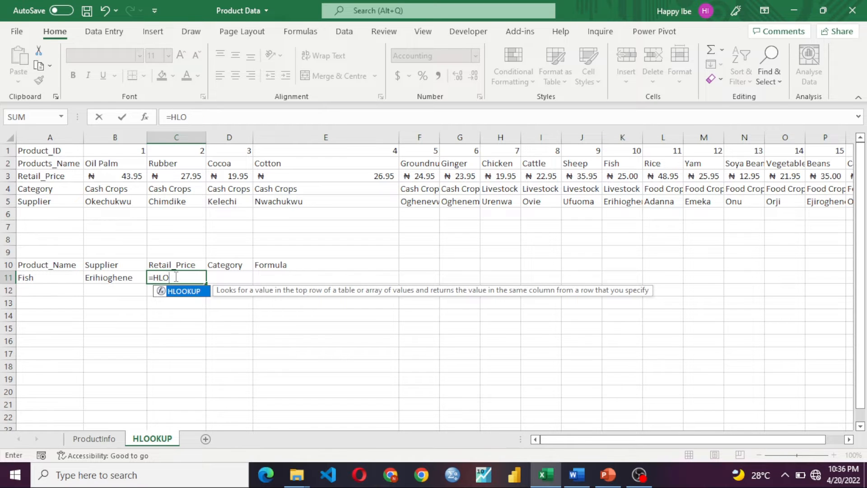
pyautogui.press('Tab')
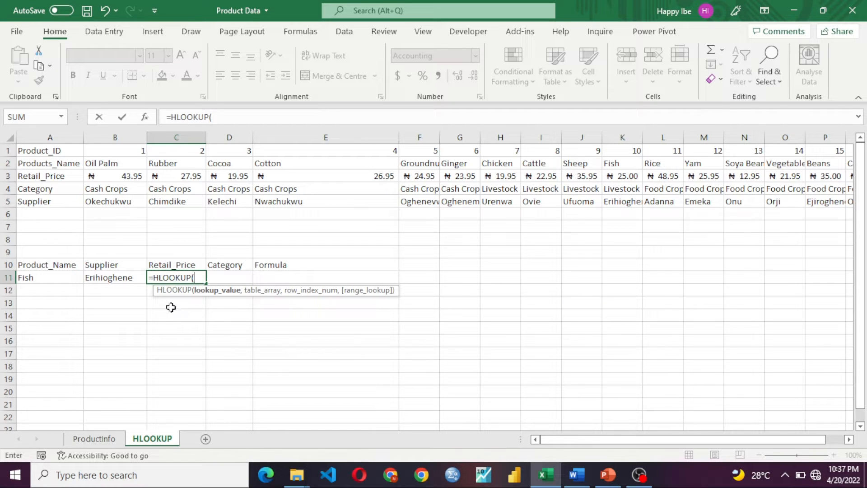
pyautogui.click(40, 279)
pyautogui.write(',')
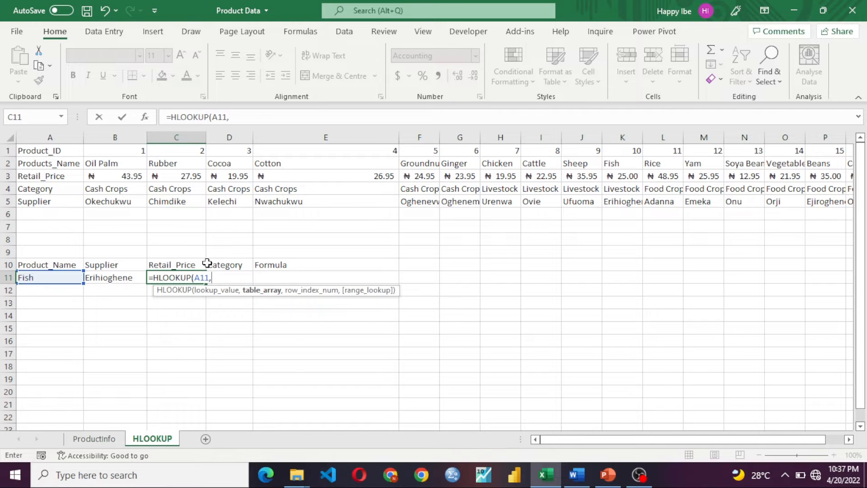
# Set the Retail_Price formula's table array to B2:Q5, covering the product names row down to the supplier row
pyautogui.click(111, 164)
pyautogui.hotkey('ctrl', 'shift', 'Right')
pyautogui.hotkey('ctrl', 'shift', 'Down')
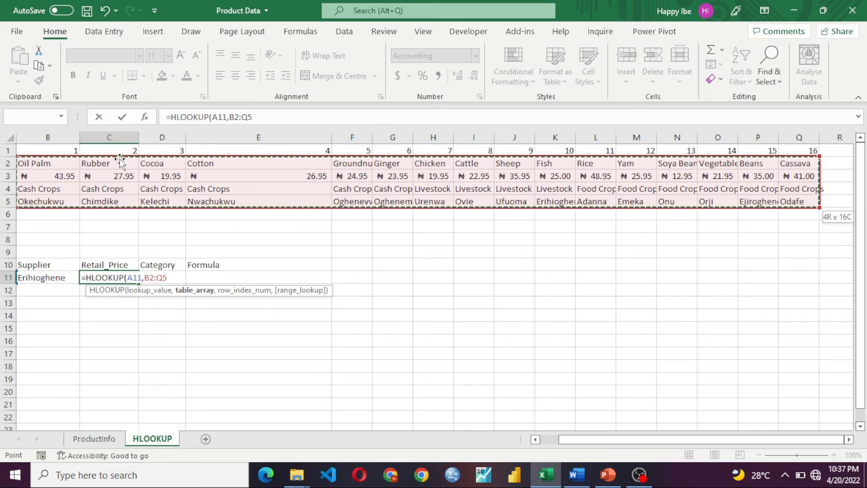
pyautogui.write(',')
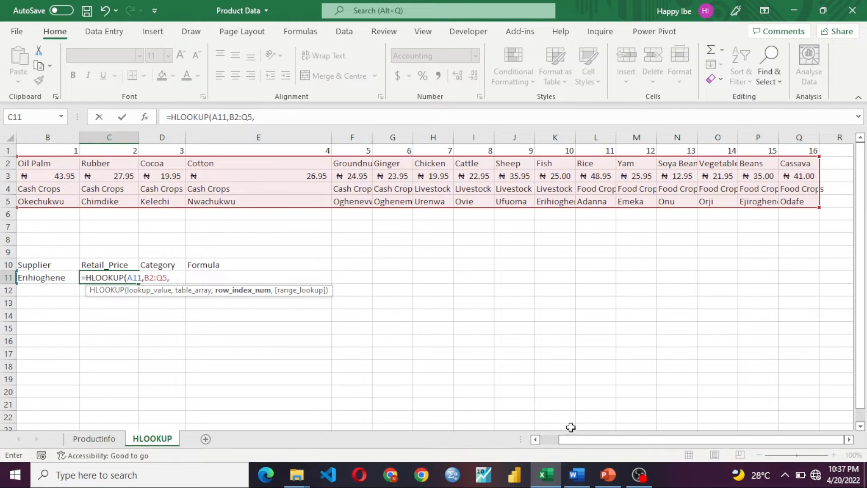
pyautogui.moveTo(576, 444); pyautogui.dragTo(558, 444)
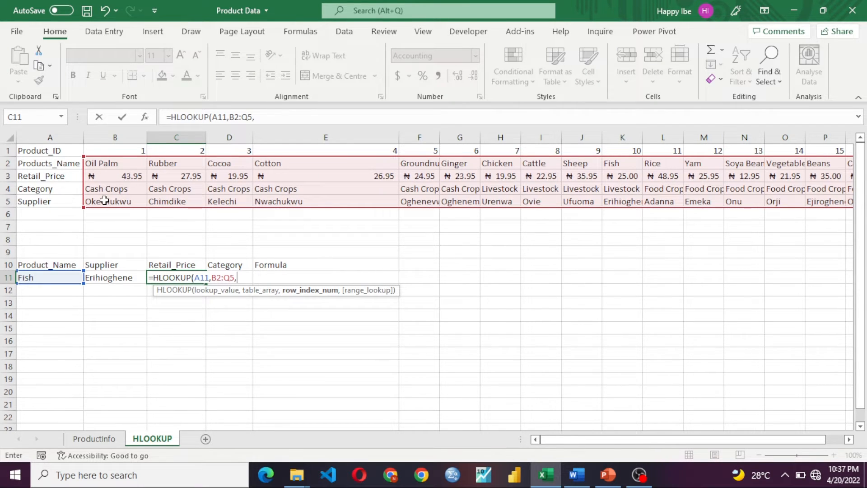
# Complete the Retail_Price formula in C11 with row index 3 and FALSE for an exact match
pyautogui.write(',')
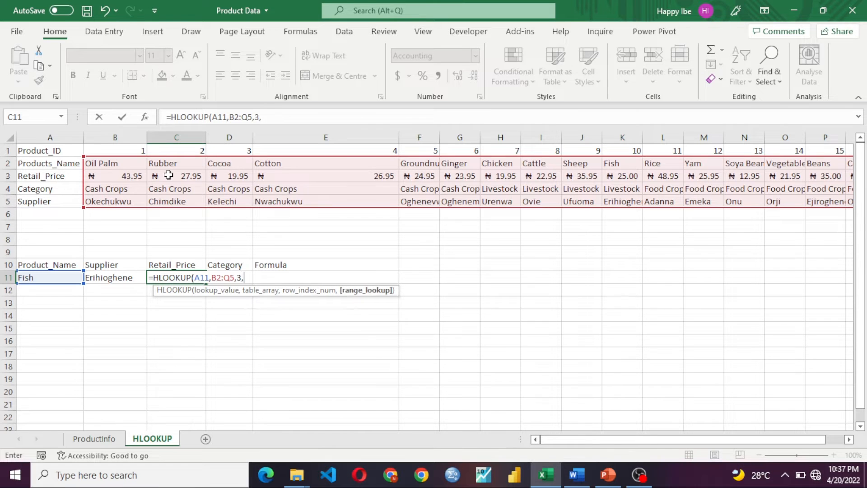
pyautogui.press('Down')
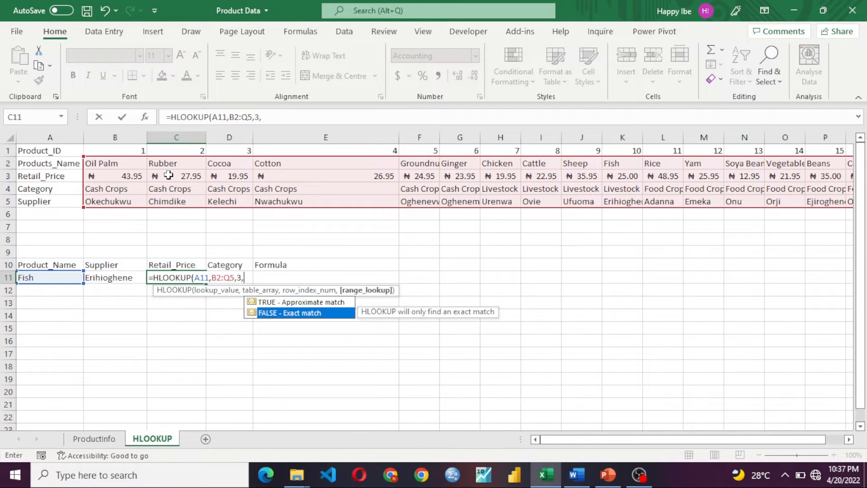
pyautogui.press('Tab')
pyautogui.write(')')
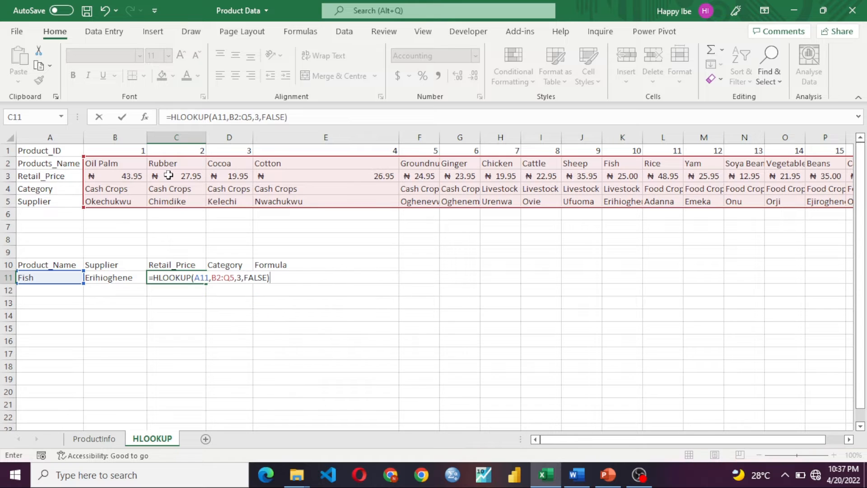
pyautogui.press('Return')
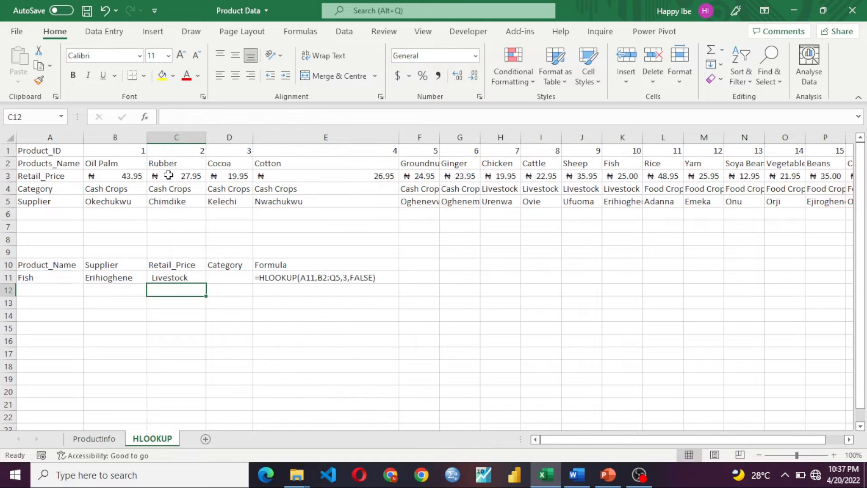
# Change the row index number of the HLOOKUP formula in C11 to 2
pyautogui.click(236, 276)
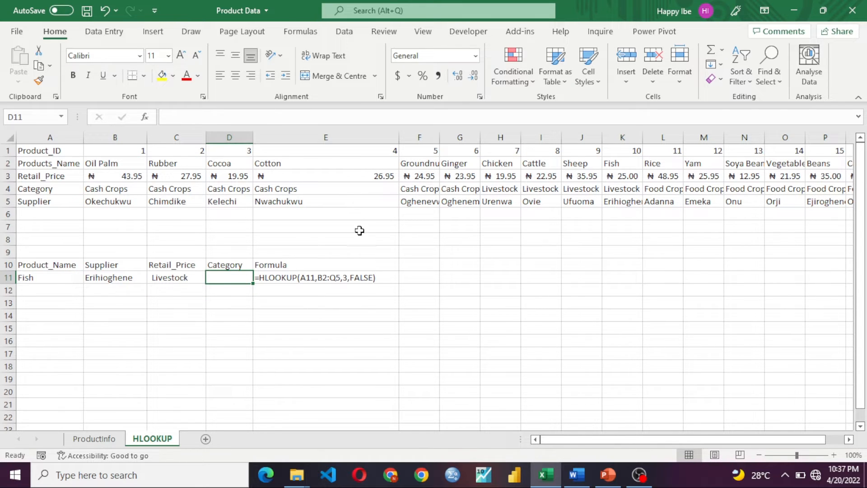
pyautogui.click(175, 280)
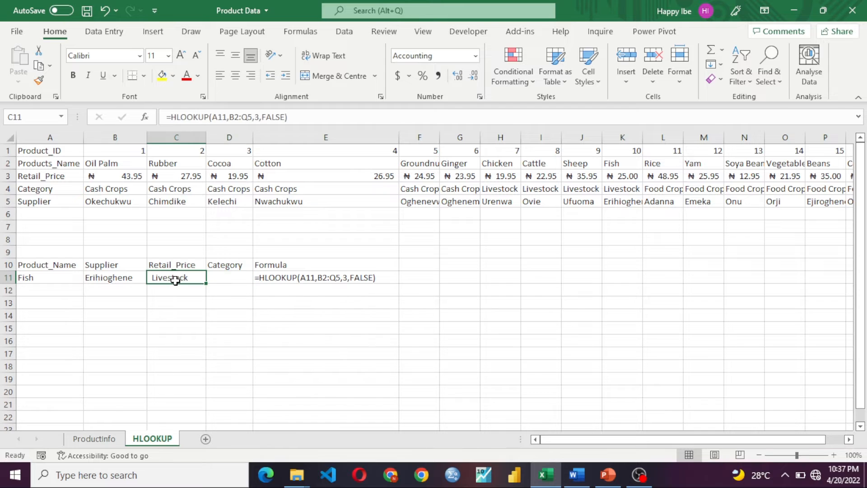
pyautogui.doubleClick(197, 277)
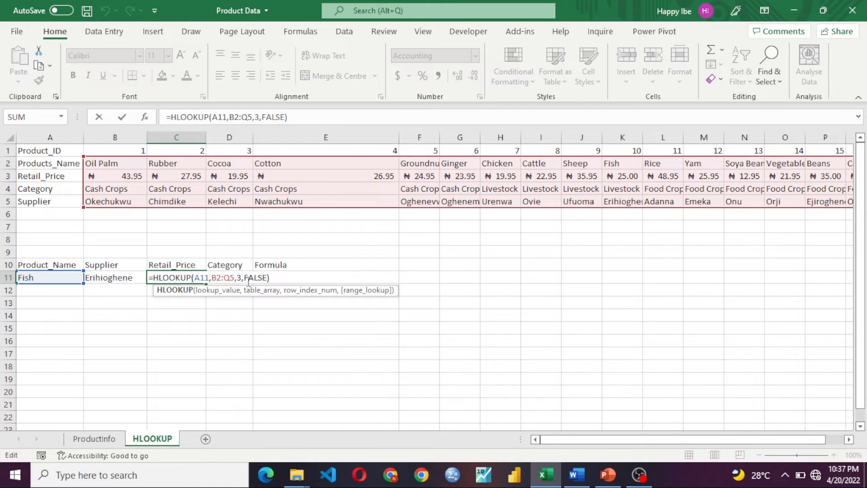
pyautogui.click(243, 278)
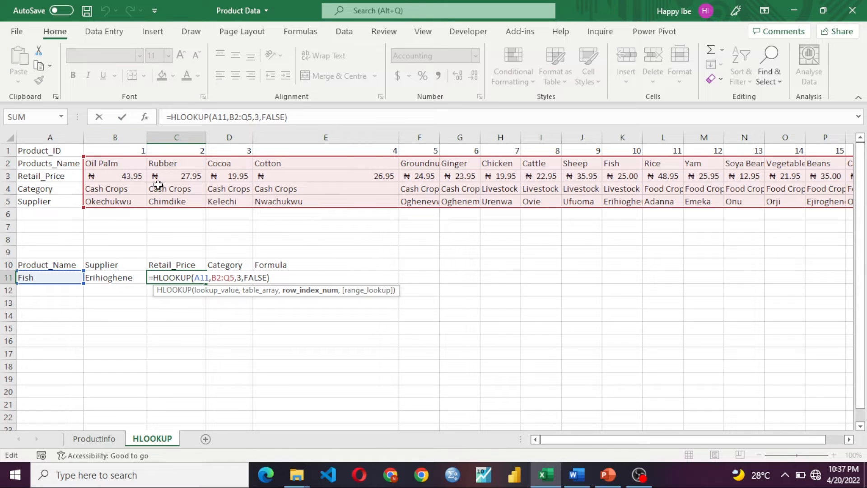
pyautogui.press('BackSpace')
pyautogui.write('2')
pyautogui.press('Return')
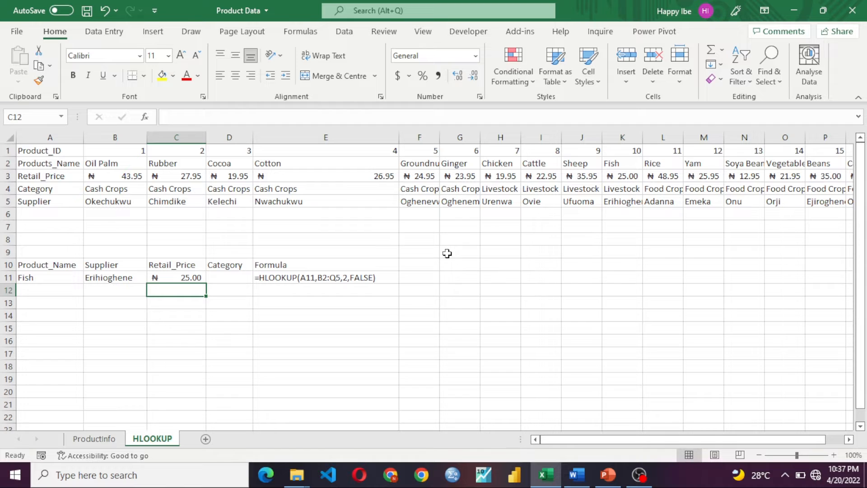
# Begin an HLOOKUP formula in the Category cell D11 with A11 as the lookup value
pyautogui.click(214, 278)
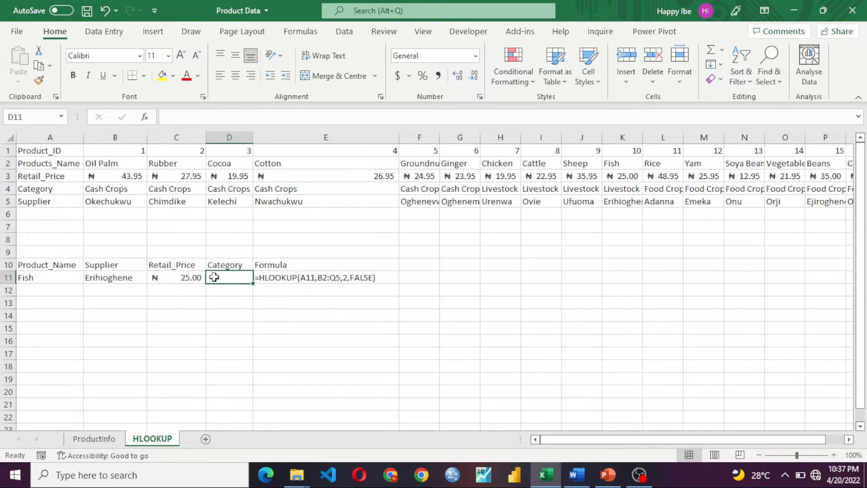
pyautogui.write('=')
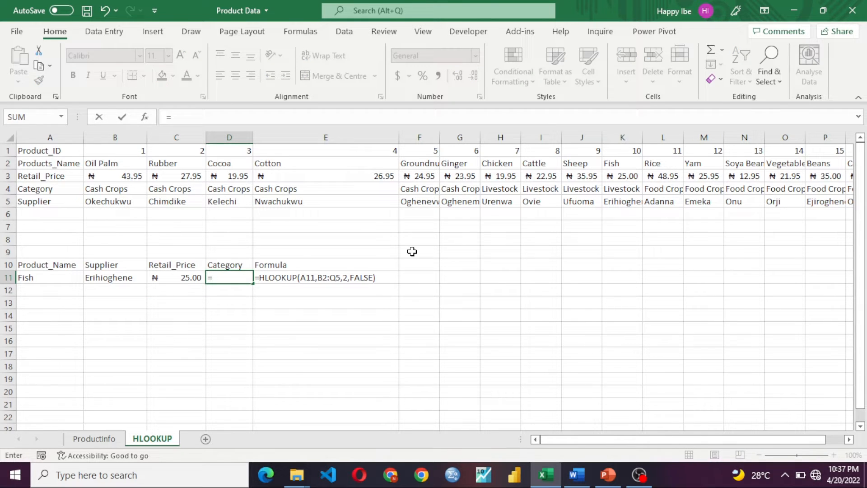
pyautogui.write('hlo')
pyautogui.press('Tab')
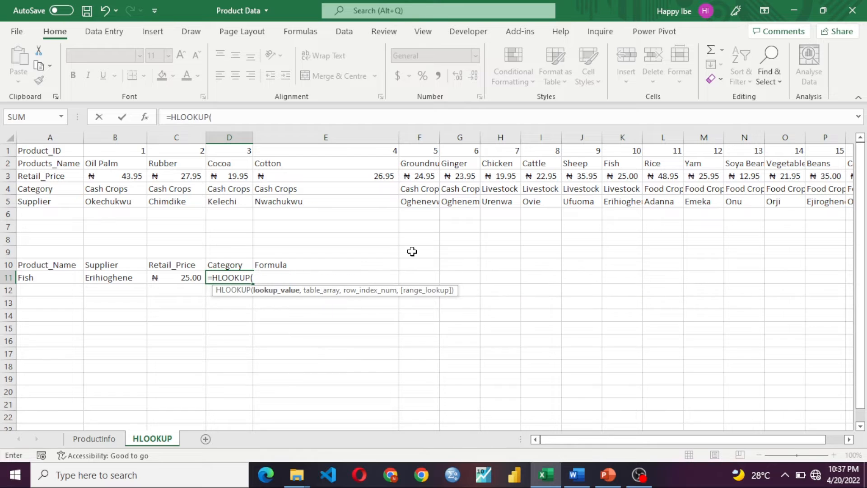
pyautogui.click(61, 276)
pyautogui.write(',')
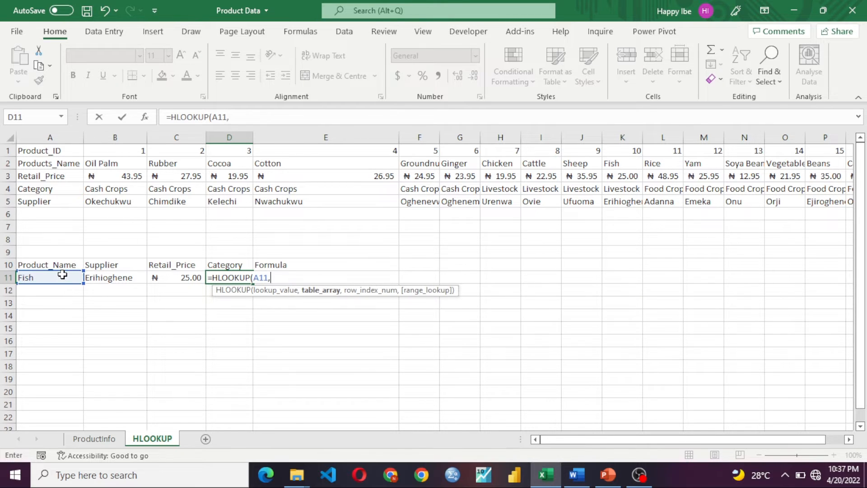
# Set the Category formula's table array to B2:Q5, from the product names row through the supplier row
pyautogui.click(103, 165)
pyautogui.hotkey('ctrl', 'shift', 'Right')
pyautogui.hotkey('ctrl', 'shift', 'Down')
pyautogui.write(',')
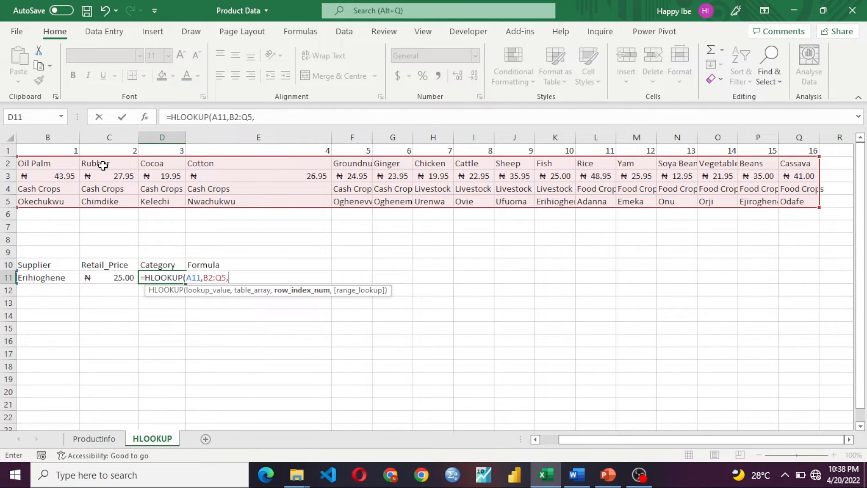
# Convert the Category formula's table array to the absolute reference $B$2:$Q$5, ready for the row index argument
pyautogui.press('BackSpace')
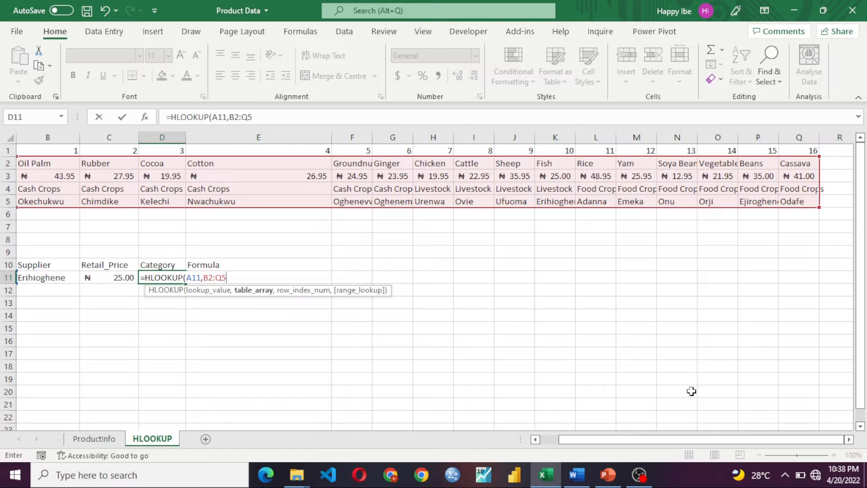
pyautogui.press('F4')
pyautogui.press('Return')
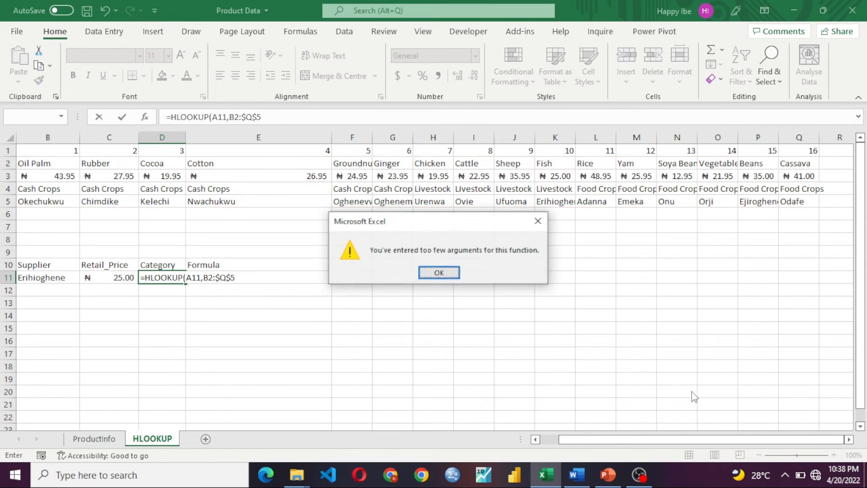
pyautogui.click(536, 221)
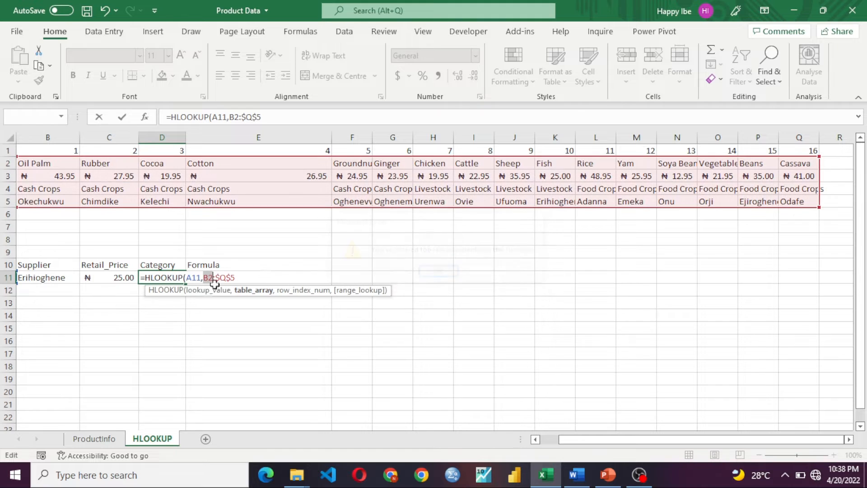
pyautogui.press('F4')
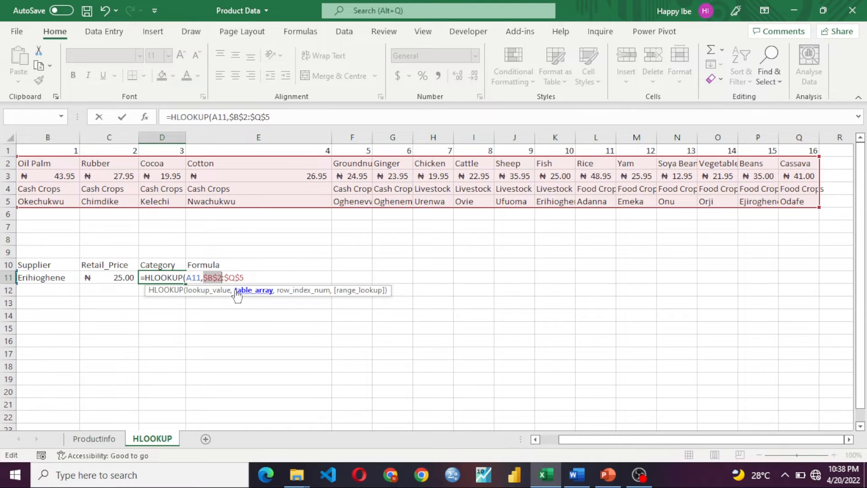
pyautogui.write(',')
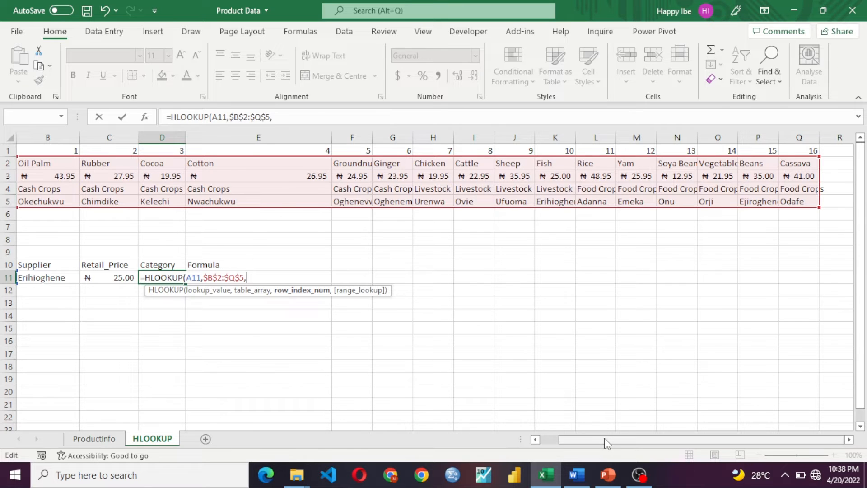
# Complete the Category formula in D11 with row index number 3 and FALSE for an exact match
pyautogui.moveTo(603, 444); pyautogui.dragTo(584, 444)
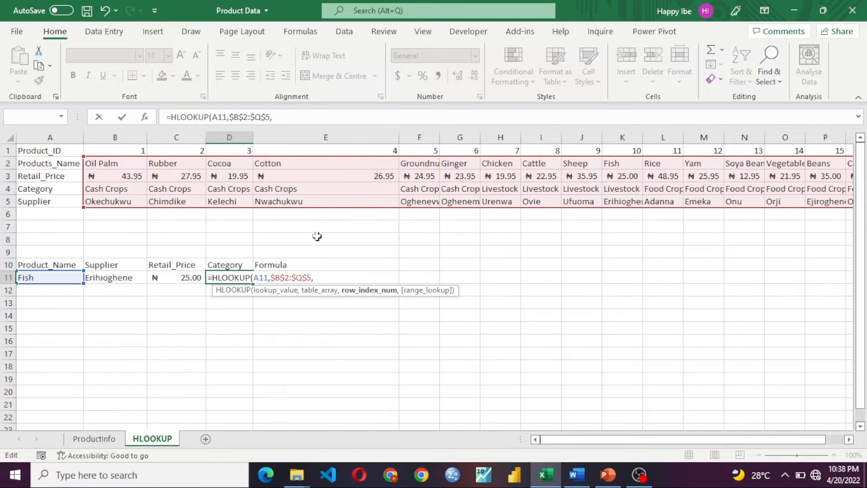
pyautogui.write('3,')
pyautogui.press('Down')
pyautogui.press('Tab')
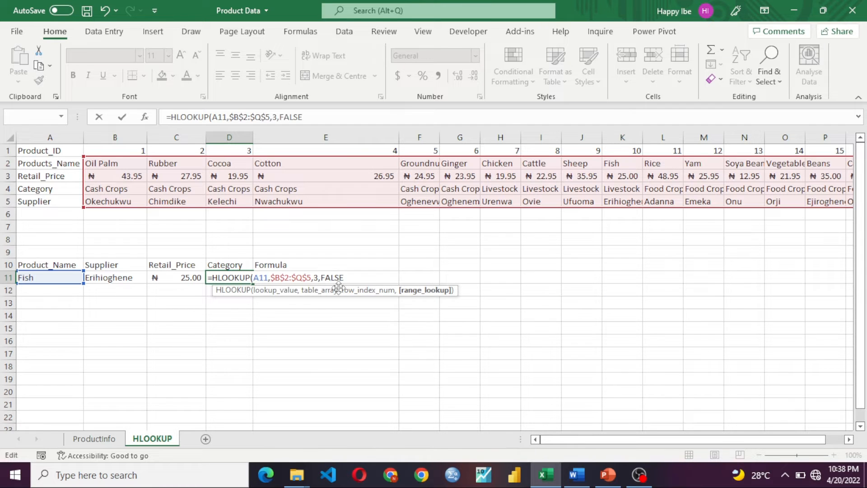
pyautogui.press('Return')
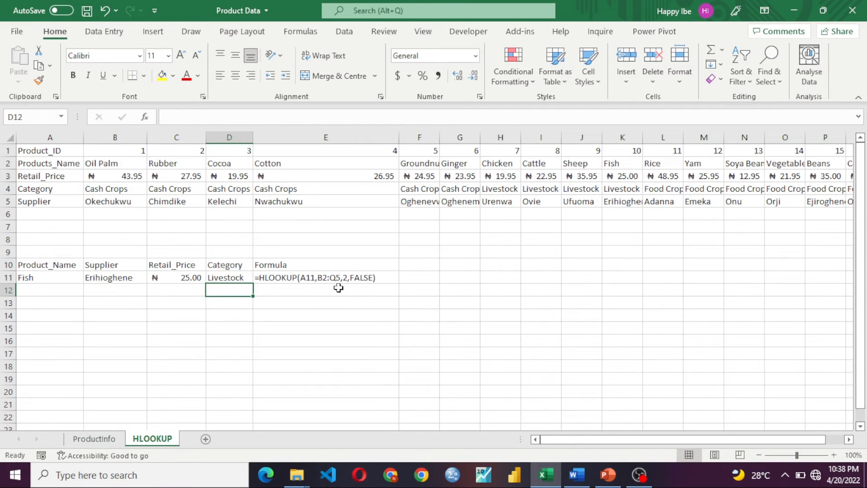
# Convert the table array of the Retail_Price formula in C11 to the absolute reference $B$2:$Q$5
pyautogui.click(176, 277)
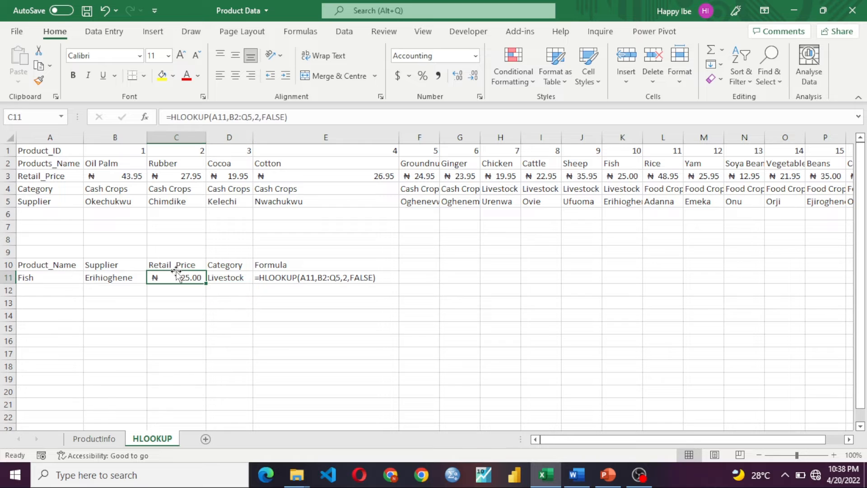
pyautogui.doubleClick(253, 117)
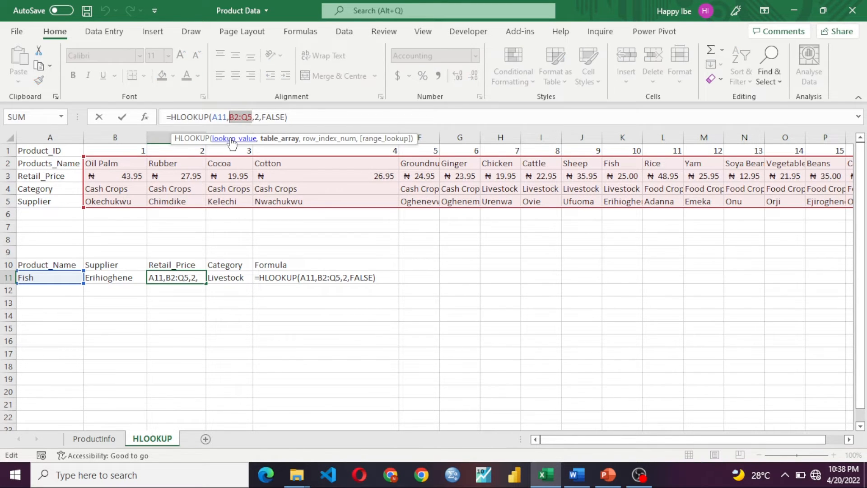
pyautogui.press('F4')
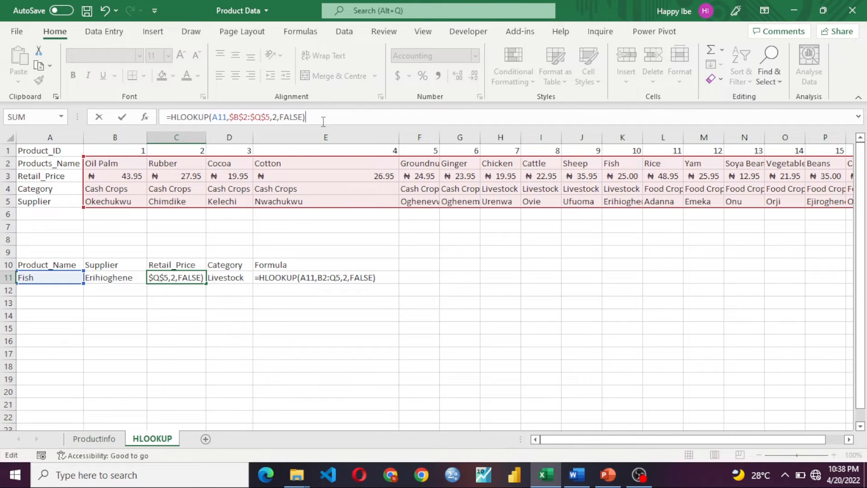
pyautogui.press('Return')
# Review the product name and the supplier, retail price, category and formula-text cells in row 11
pyautogui.click(108, 273)
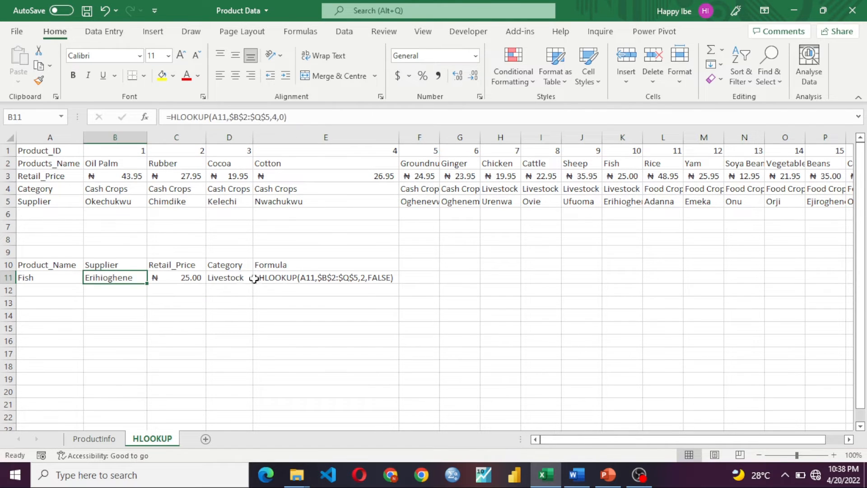
pyautogui.click(295, 279)
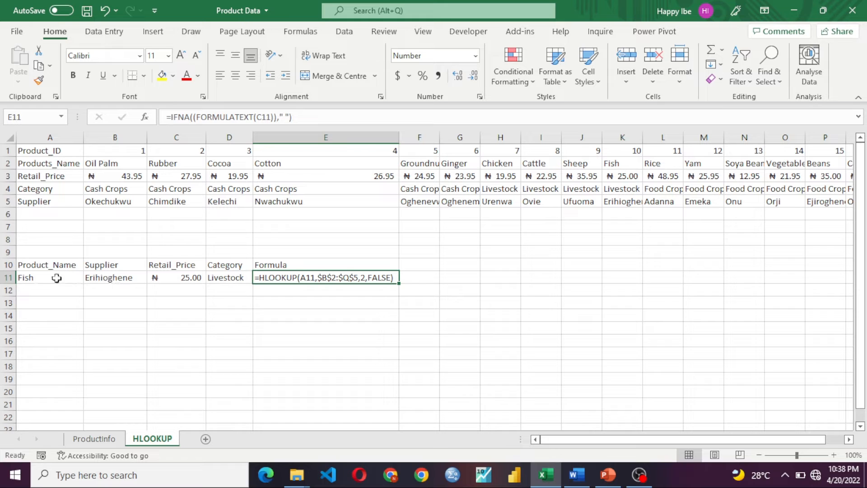
pyautogui.click(42, 280)
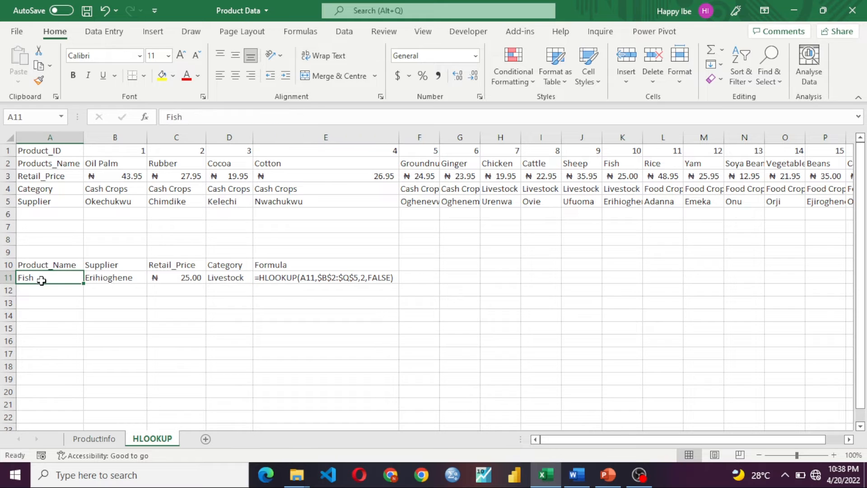
pyautogui.click(126, 279)
pyautogui.click(174, 280)
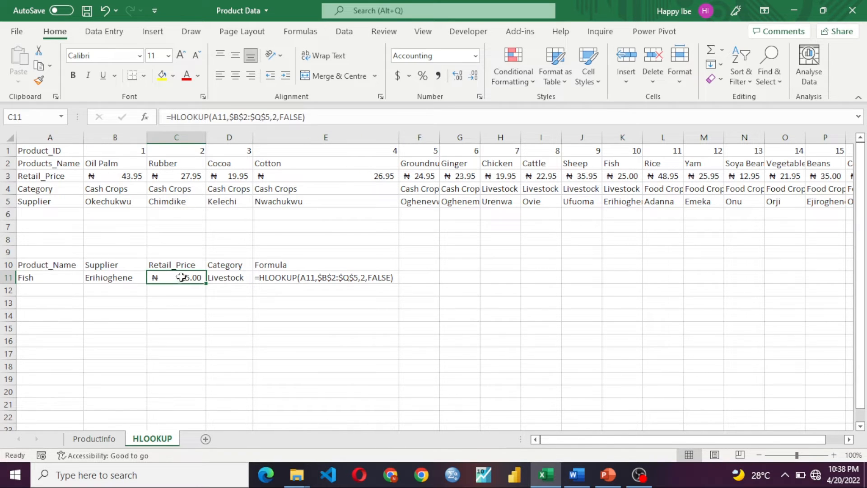
pyautogui.click(242, 278)
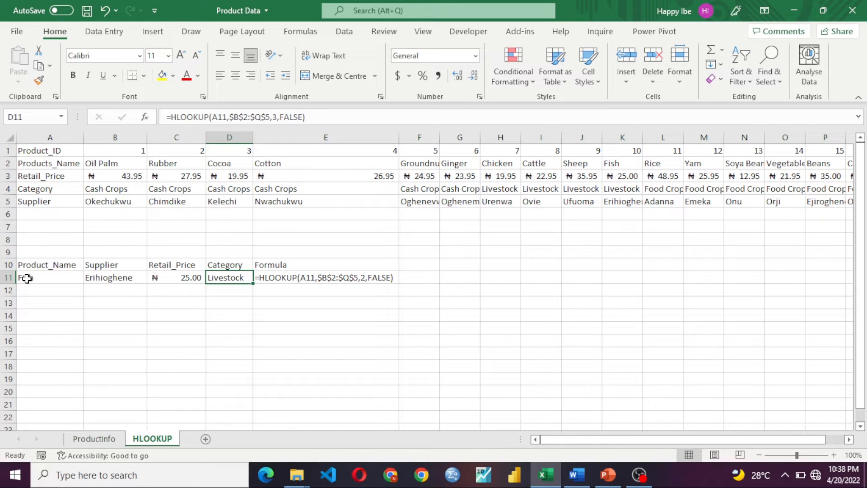
pyautogui.click(256, 352)
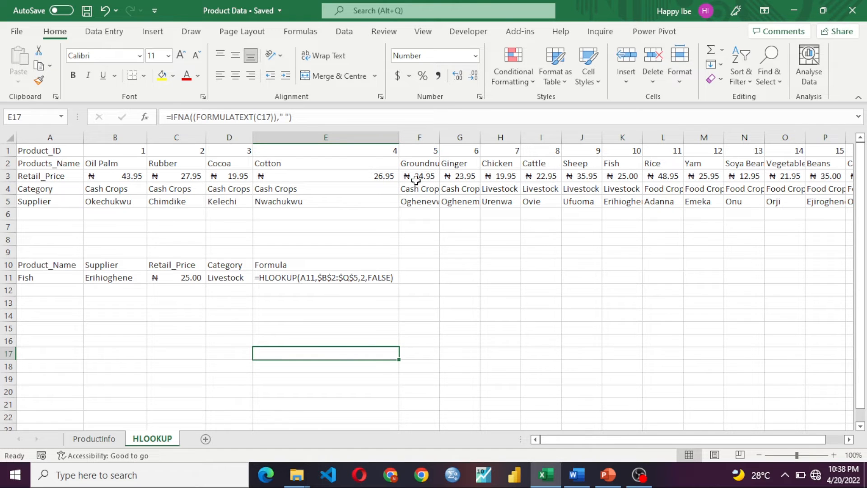
# Open the Sales Data workbook from the Sample Data folder and look over its Transactions sheet
pyautogui.click(797, 7)
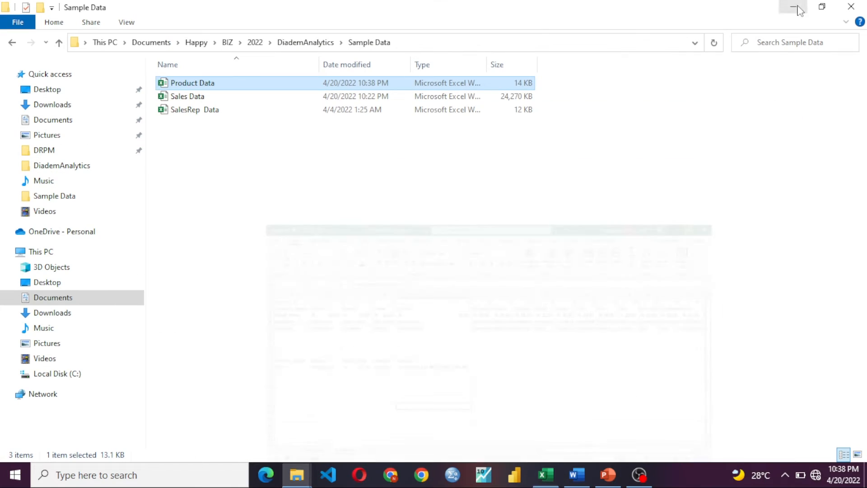
pyautogui.click(181, 98)
pyautogui.doubleClick(180, 97)
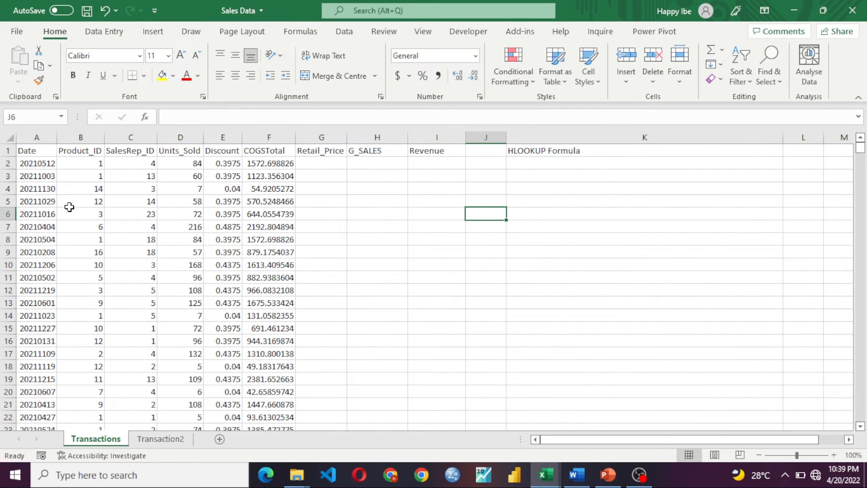
pyautogui.scroll(-3, 91, 199)
pyautogui.scroll(3, 165, 188)
# Begin an HLOOKUP formula in the first Retail_Price cell, G2, of the Transactions sheet
pyautogui.click(324, 164)
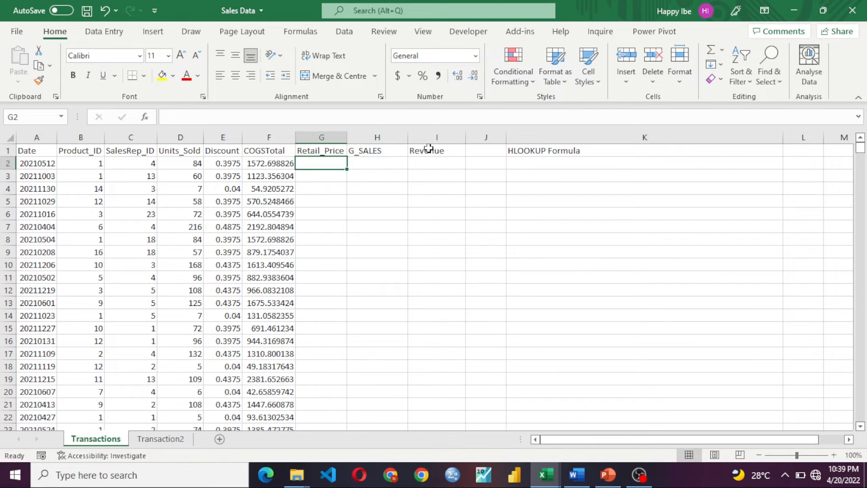
pyautogui.write('=')
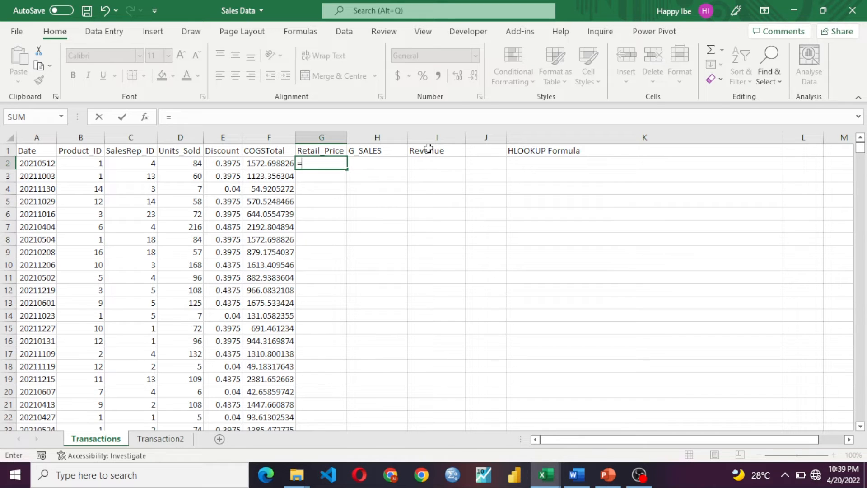
pyautogui.write('hlo')
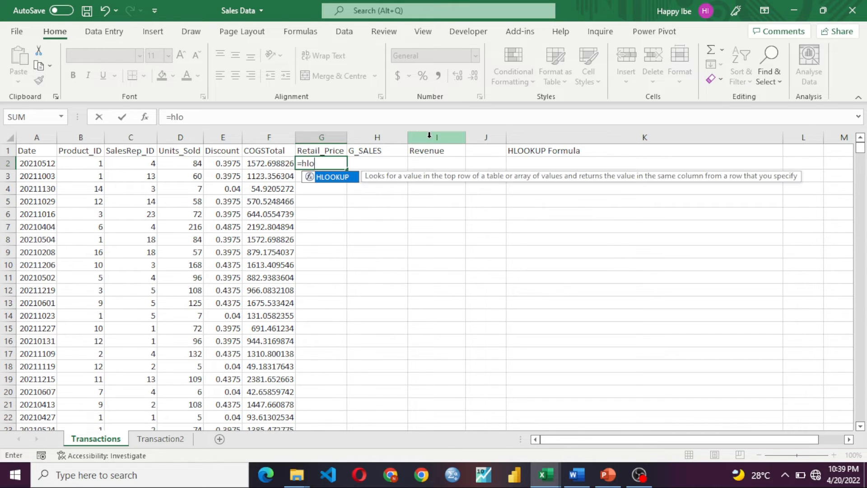
pyautogui.press('Tab')
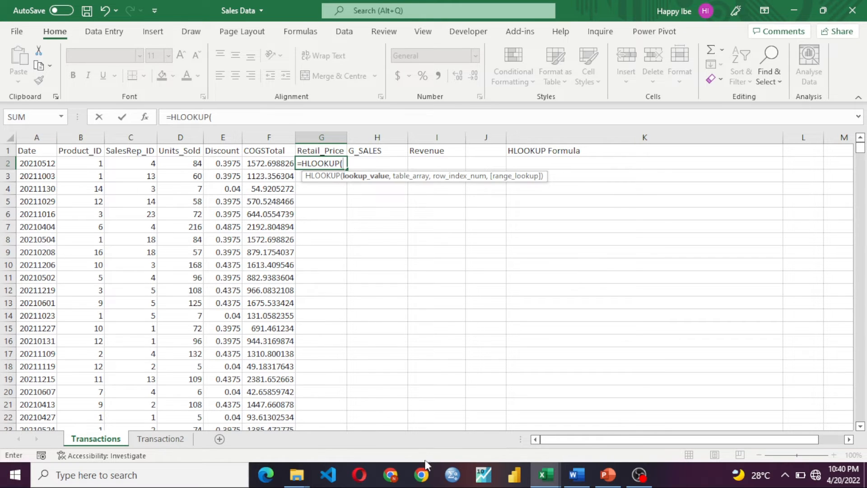
pyautogui.moveTo(559, 482)
pyautogui.moveTo(488, 421)
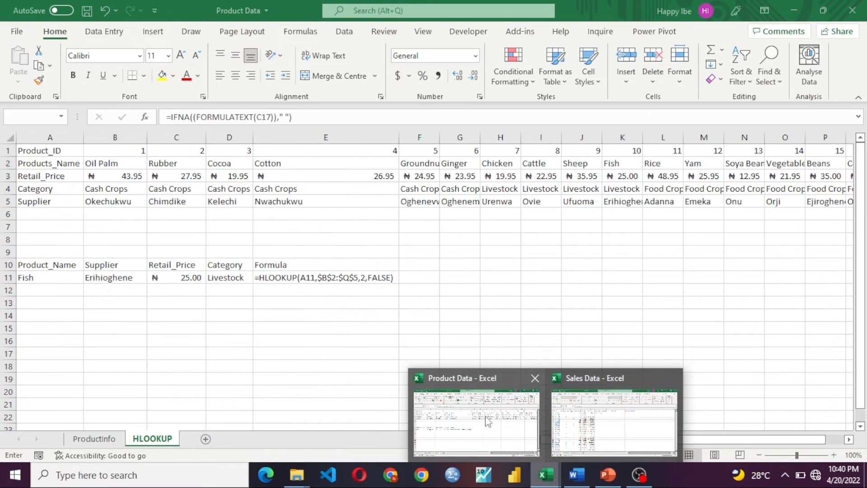
pyautogui.click(488, 421)
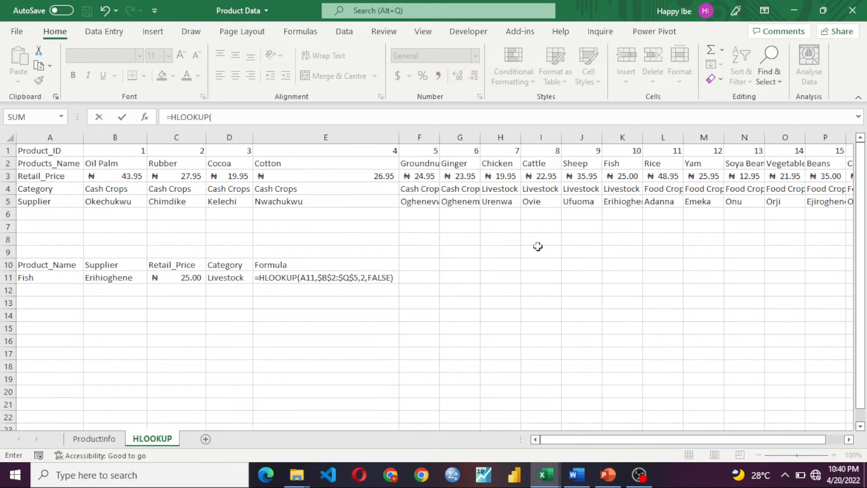
pyautogui.click(794, 11)
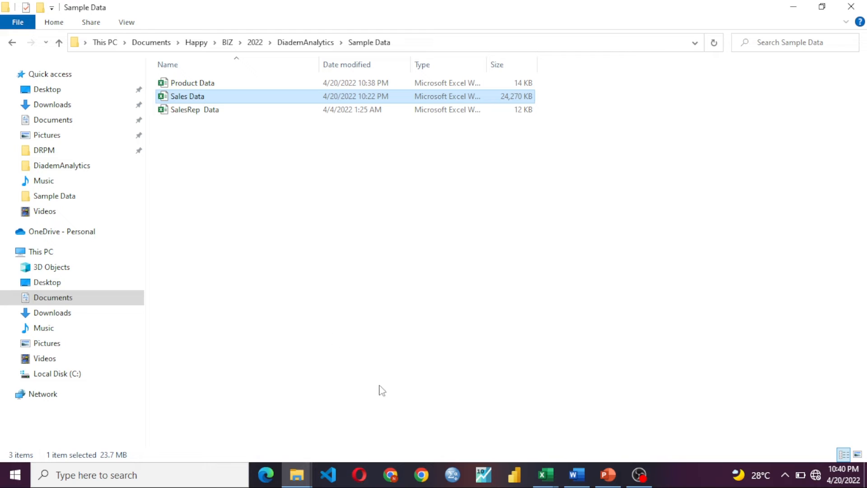
pyautogui.click(546, 474)
pyautogui.click(608, 412)
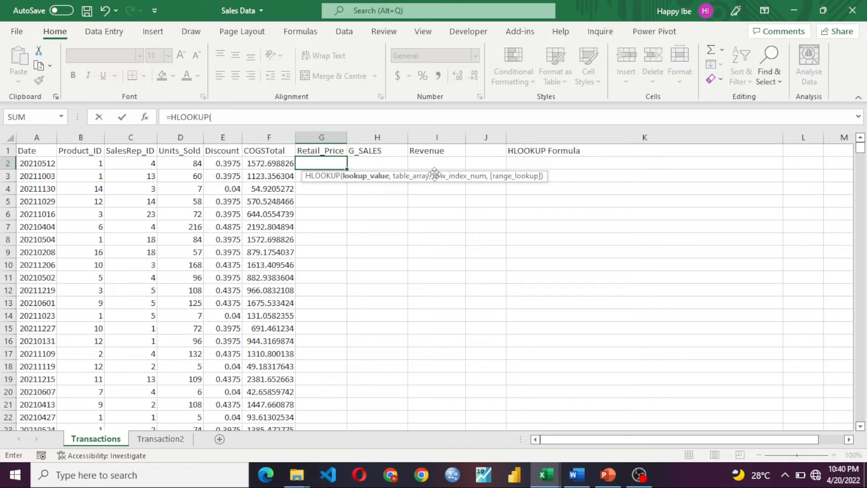
# Use Product_ID cell B2 as the lookup value and $B$1:$Q$5 on Product Data's HLOOKUP sheet as the table array
pyautogui.click(75, 162)
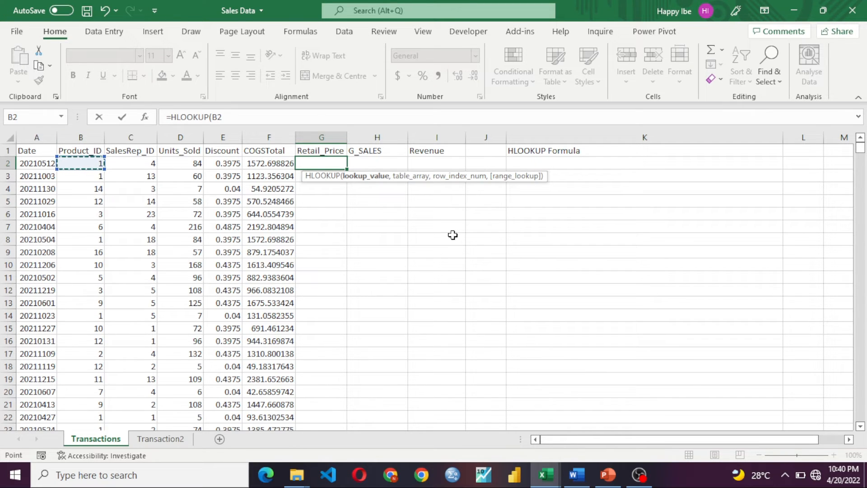
pyautogui.write(',')
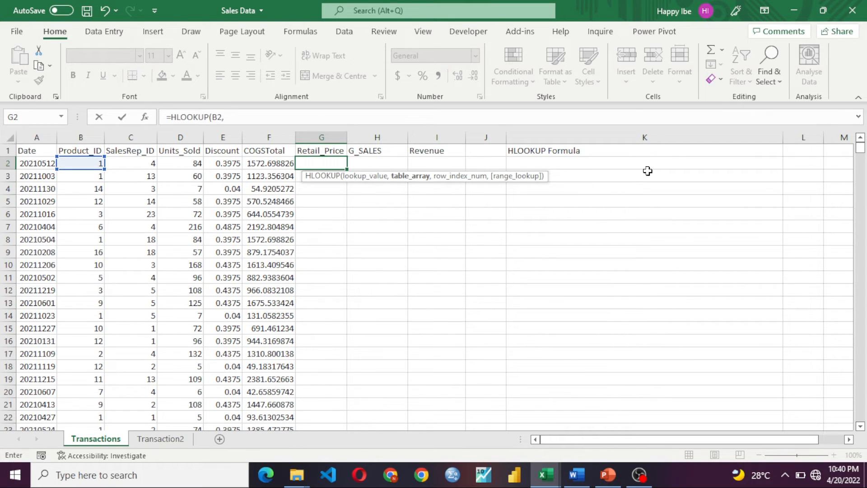
pyautogui.moveTo(546, 478)
pyautogui.click(517, 426)
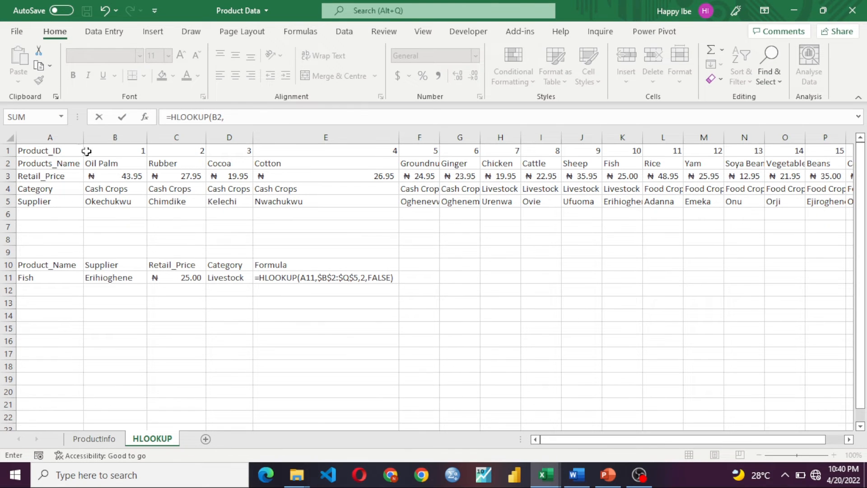
pyautogui.click(111, 152)
pyautogui.hotkey('ctrl', 'shift', 'Right')
pyautogui.hotkey('ctrl', 'shift', 'Down')
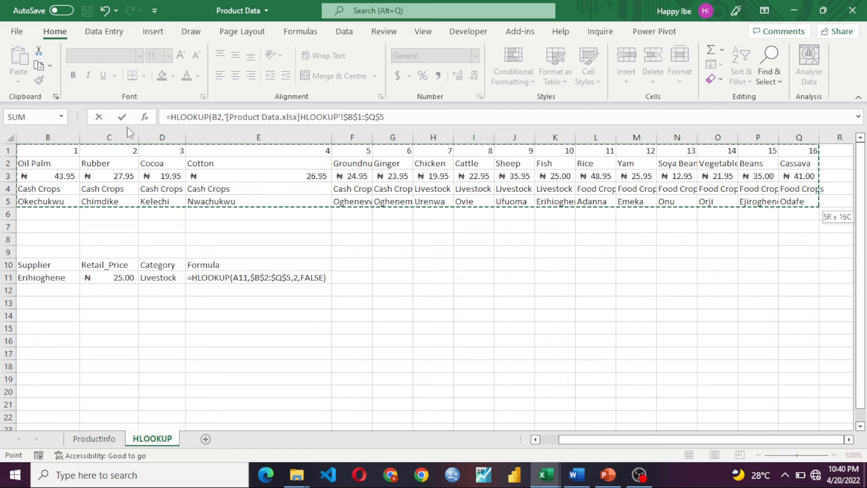
pyautogui.write(',')
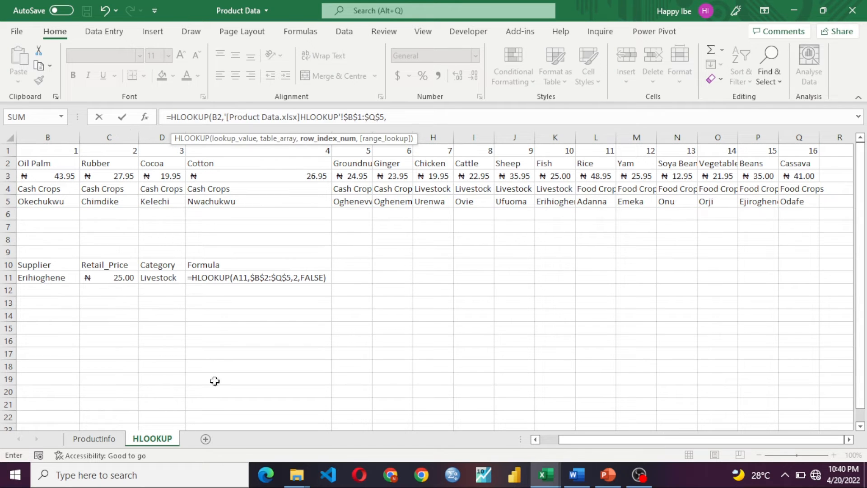
# Finish the Retail_Price formula in G2 with row index number 3 and FALSE for an exact match
pyautogui.moveTo(581, 440); pyautogui.dragTo(496, 440)
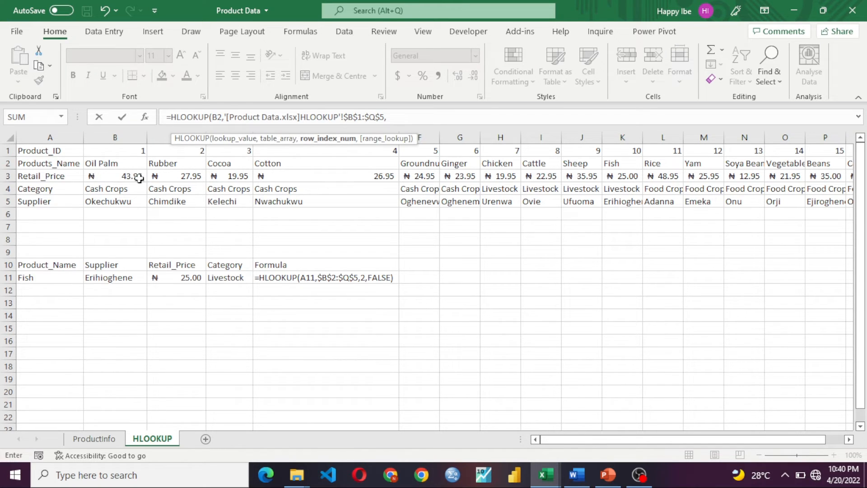
pyautogui.write(',')
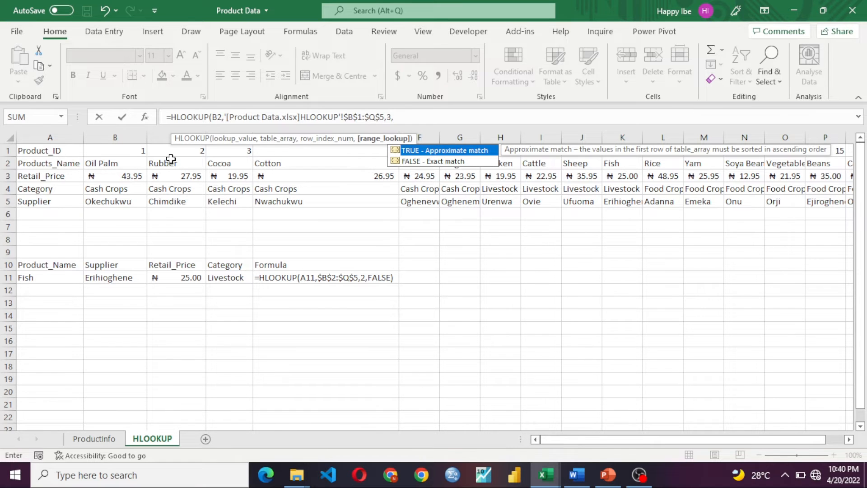
pyautogui.press('Down')
pyautogui.press('Tab')
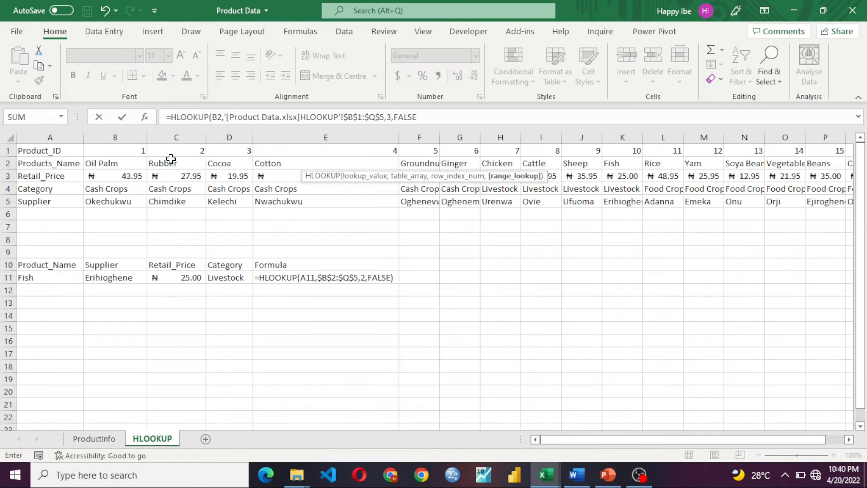
pyautogui.write(')')
pyautogui.hotkey('ctrl', 'Return')
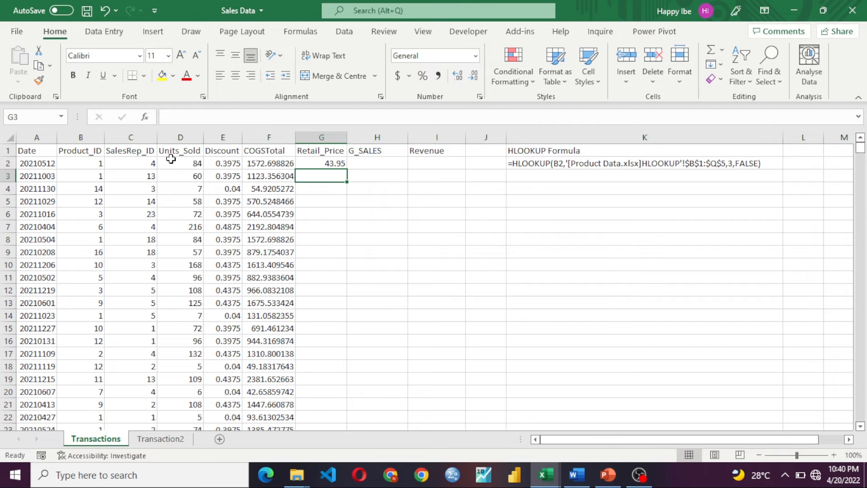
# Fill the Retail_Price formula from G2 down the whole column and check the filled rows
pyautogui.doubleClick(347, 172)
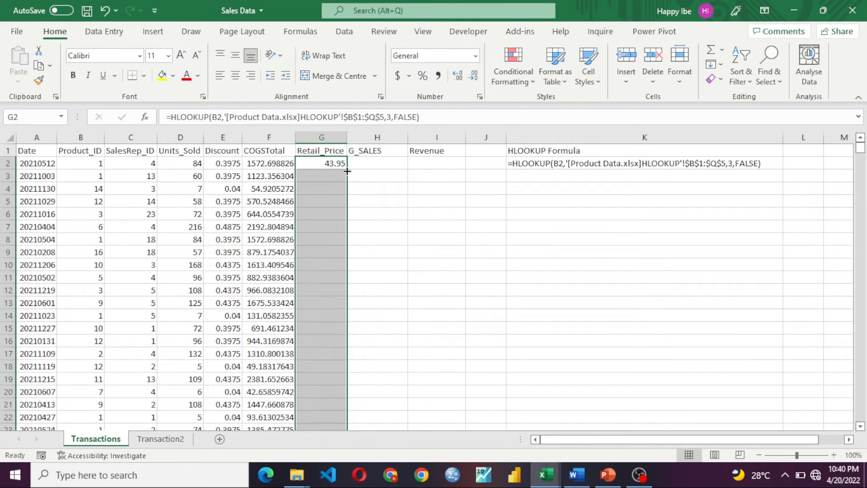
pyautogui.scroll(-20, 364, 225)
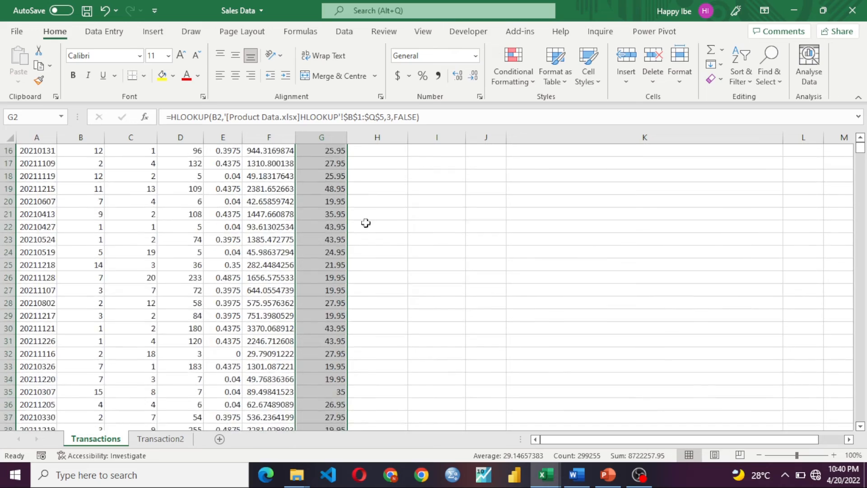
pyautogui.scroll(20, 379, 271)
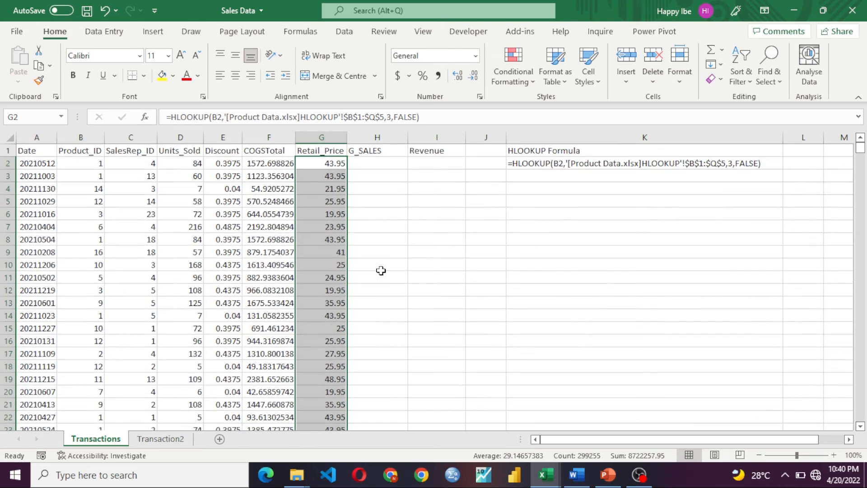
# Calculate gross sales in H2 as =D2*G2 and fill the formula down the G_SALES column
pyautogui.click(383, 165)
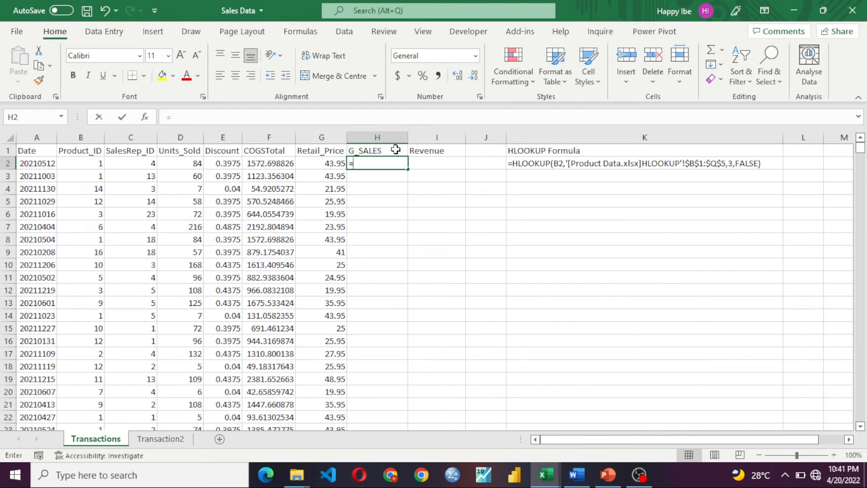
pyautogui.write('=')
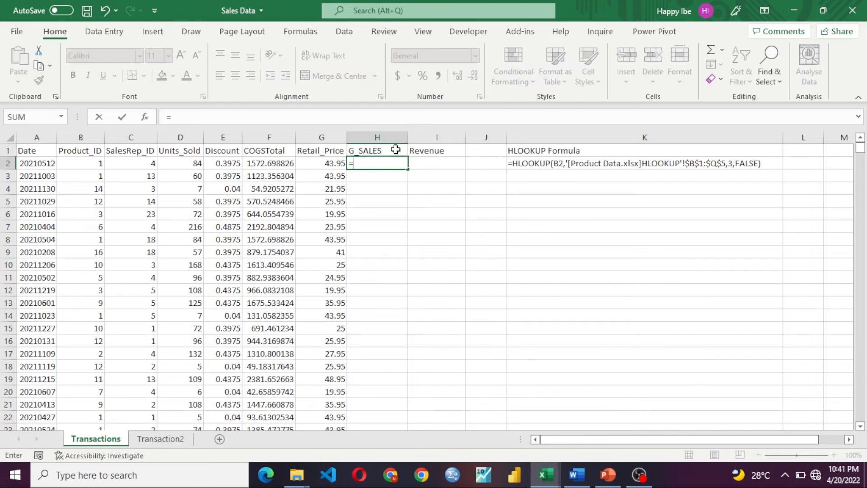
pyautogui.click(179, 168)
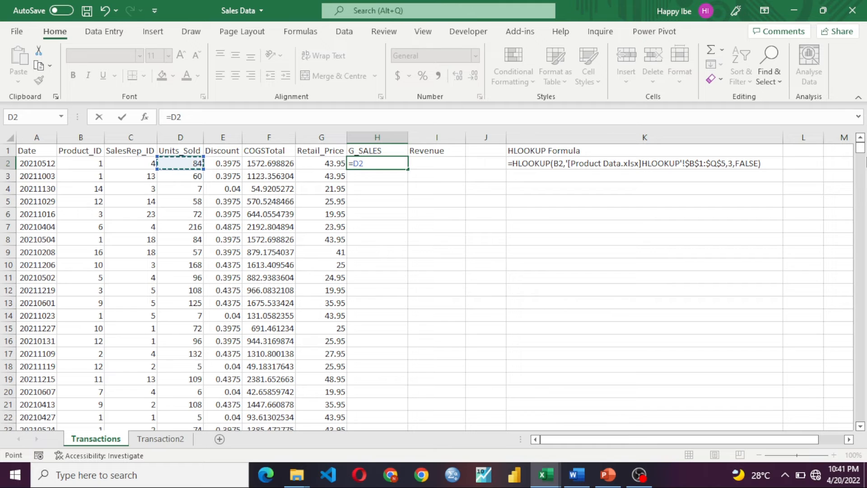
pyautogui.write('*')
pyautogui.click(330, 166)
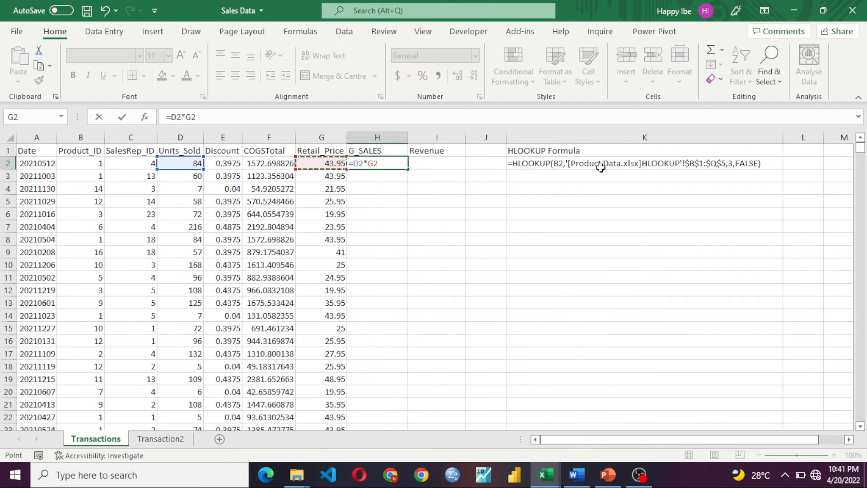
pyautogui.press('Return')
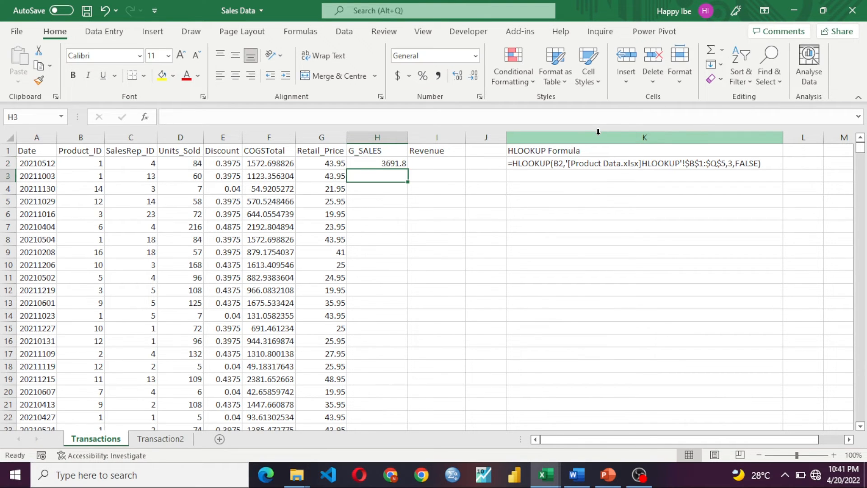
pyautogui.click(376, 163)
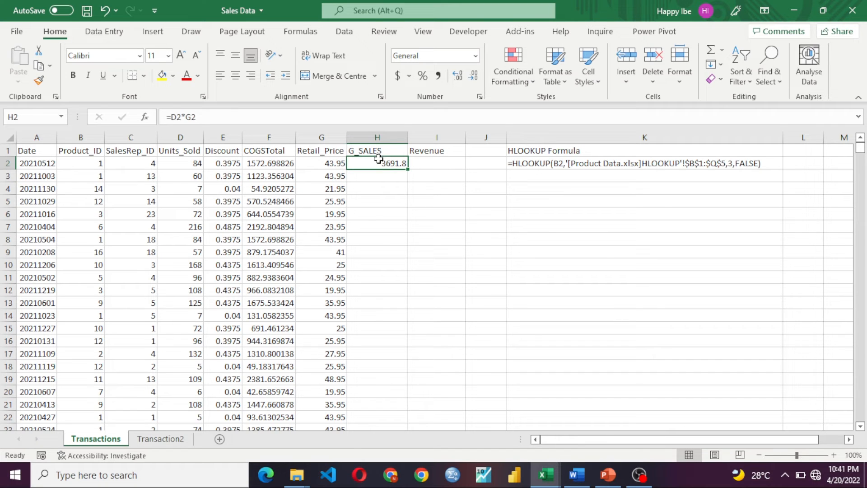
pyautogui.doubleClick(406, 169)
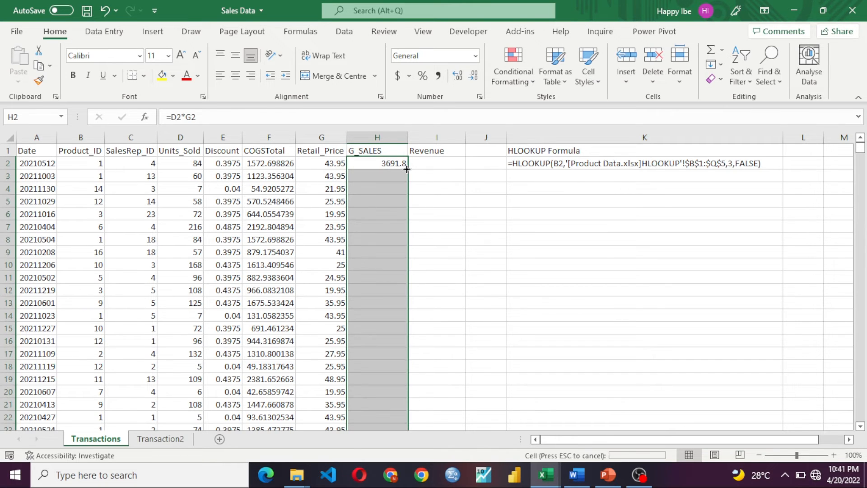
# Calculate revenue in I2 with the formula =H2*(1-E2)
pyautogui.click(436, 163)
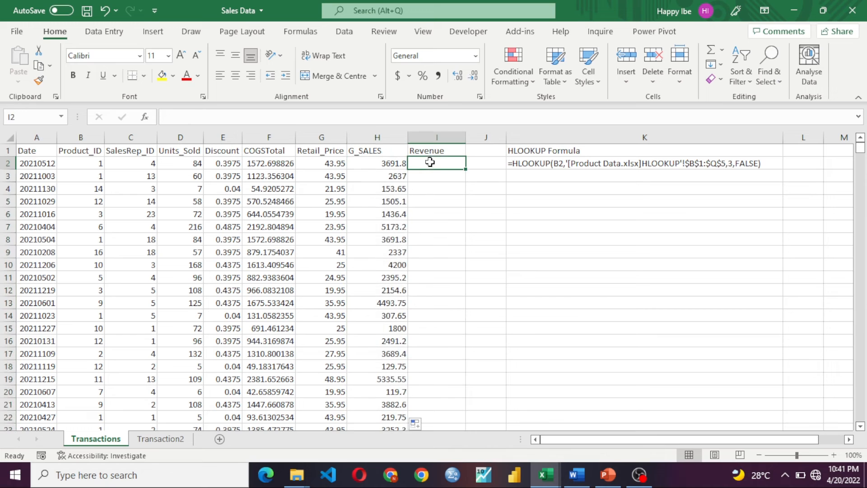
pyautogui.write('=')
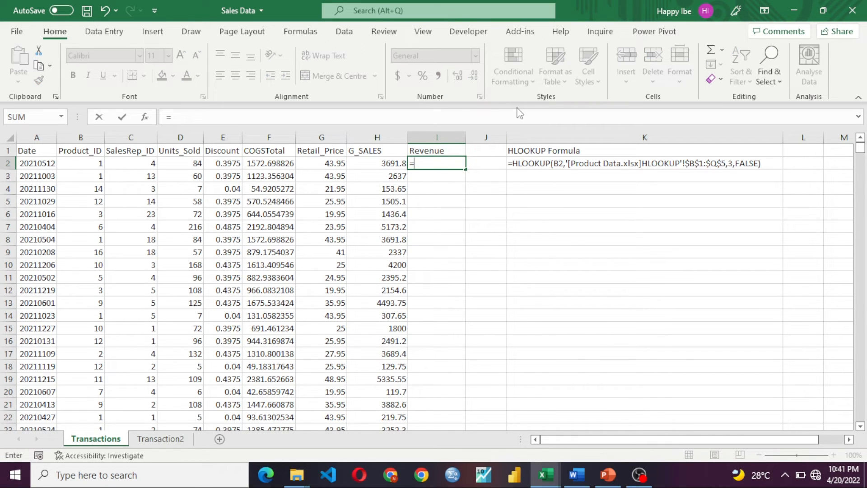
pyautogui.click(394, 163)
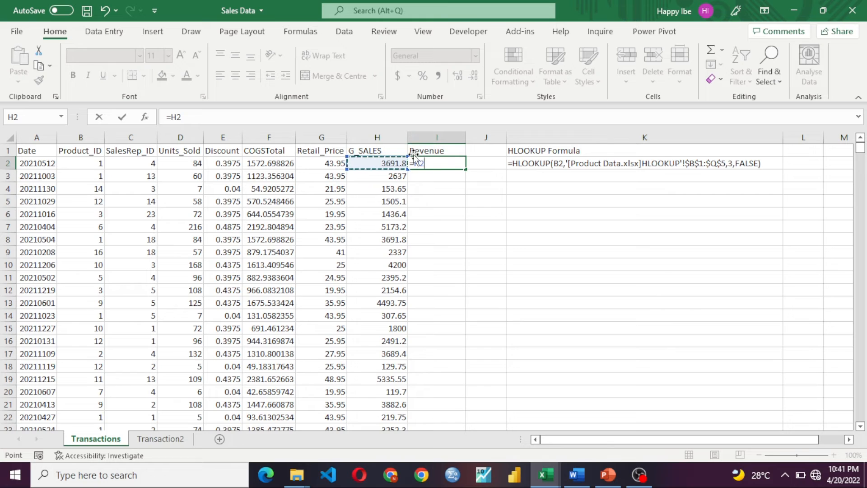
pyautogui.write('*')
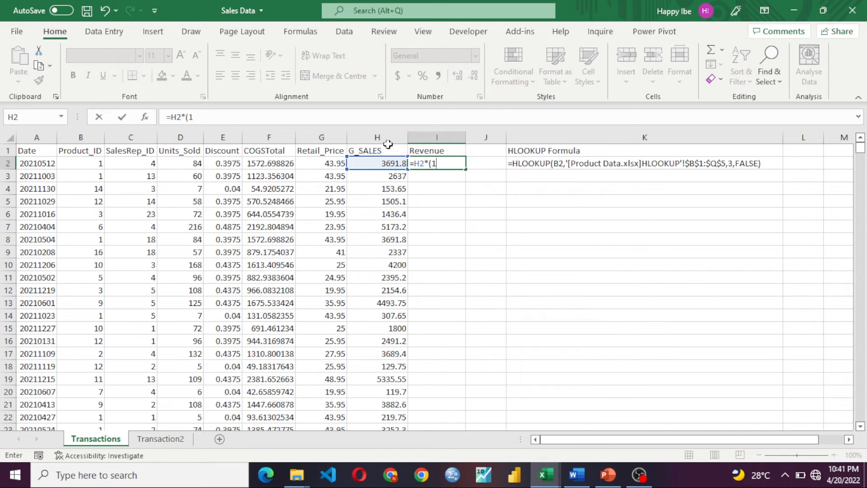
pyautogui.write('(1-')
pyautogui.click(234, 162)
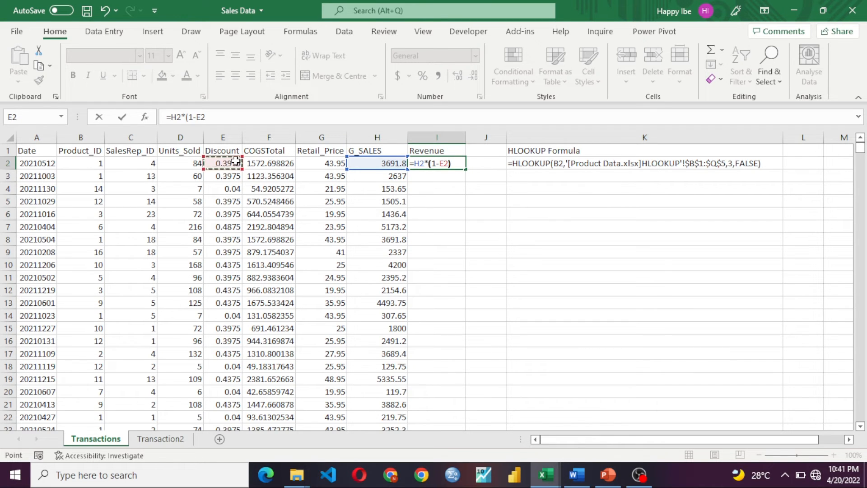
pyautogui.press('Return')
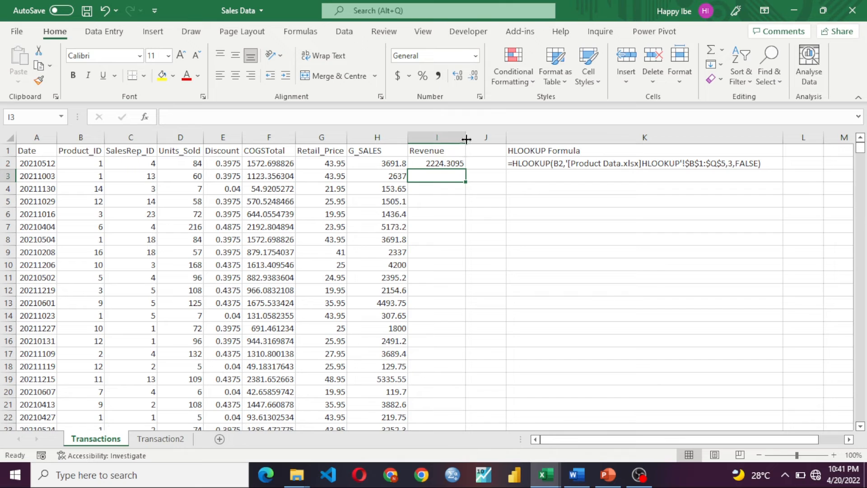
# Fill the Revenue formula from I2 down the whole column and check the filled rows
pyautogui.click(449, 163)
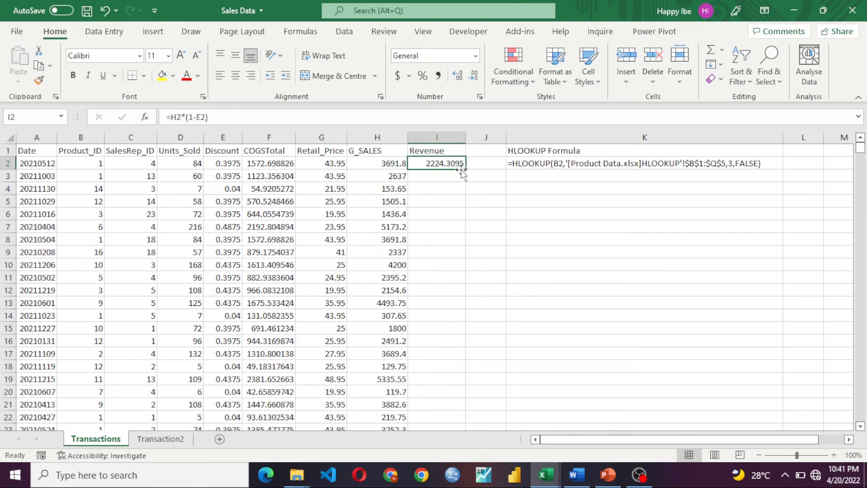
pyautogui.doubleClick(466, 169)
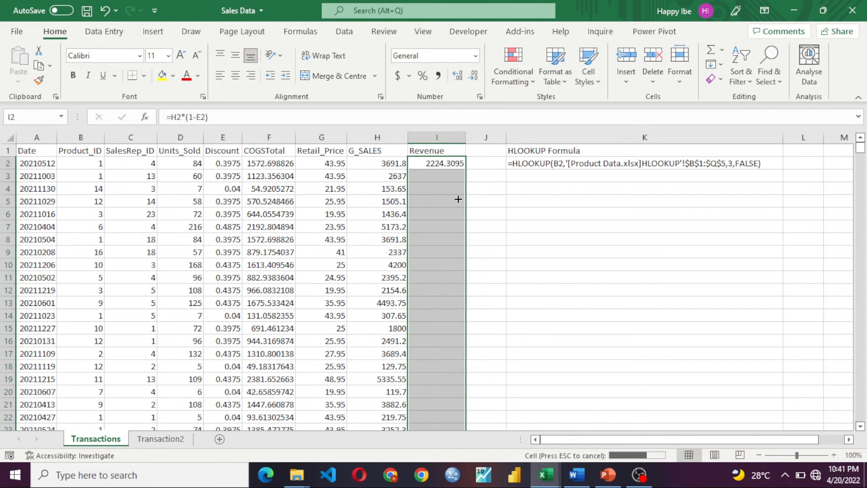
pyautogui.click(489, 170)
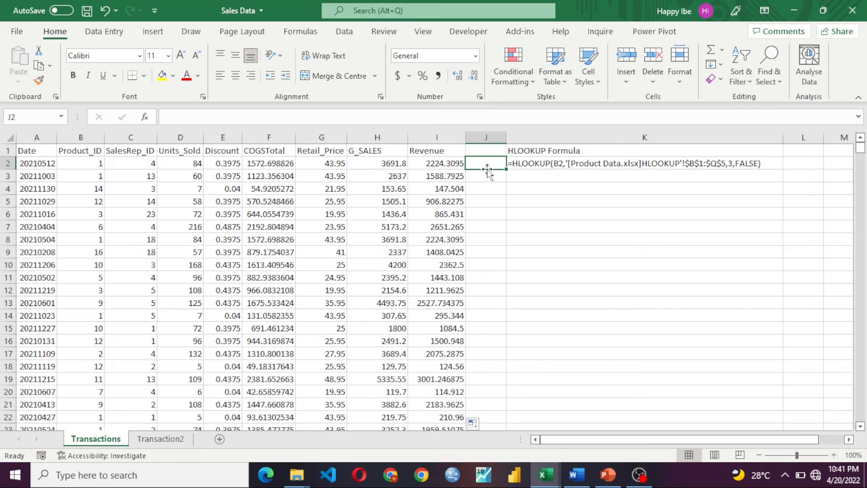
pyautogui.scroll(-17, 421, 223)
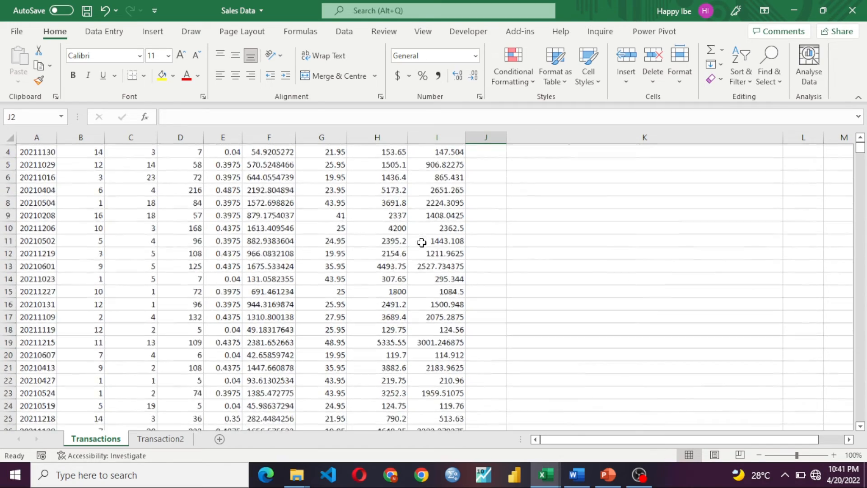
pyautogui.scroll(17, 440, 311)
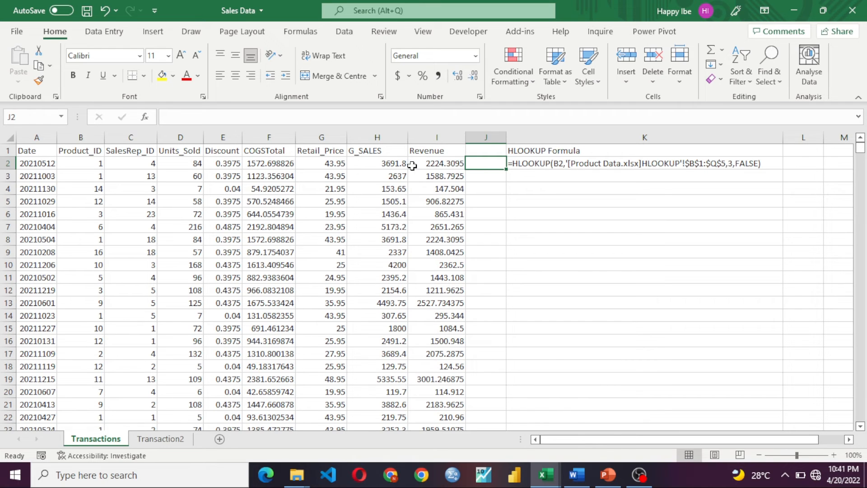
# Format all data rows of the Discount through Revenue columns, from E2 down, to two decimal places
pyautogui.click(337, 163)
pyautogui.hotkey('ctrl', 'shift', 'Right')
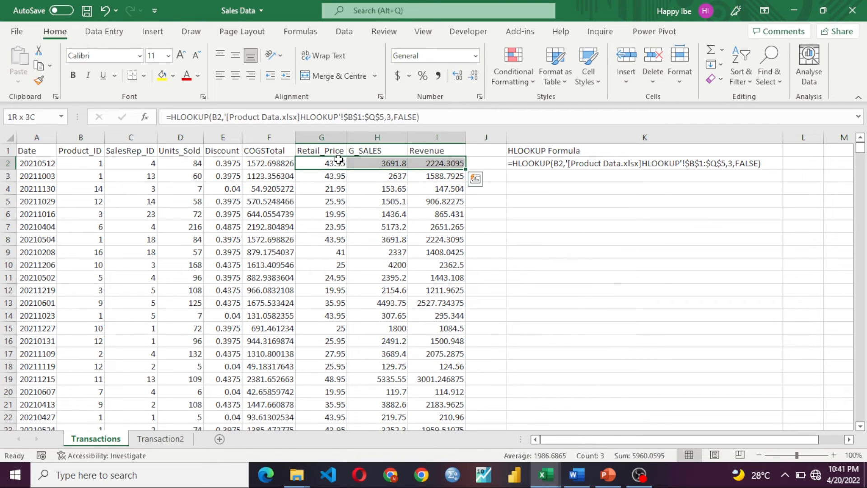
pyautogui.press('Left')
pyautogui.press('Left')
pyautogui.press('Left')
pyautogui.press('Right')
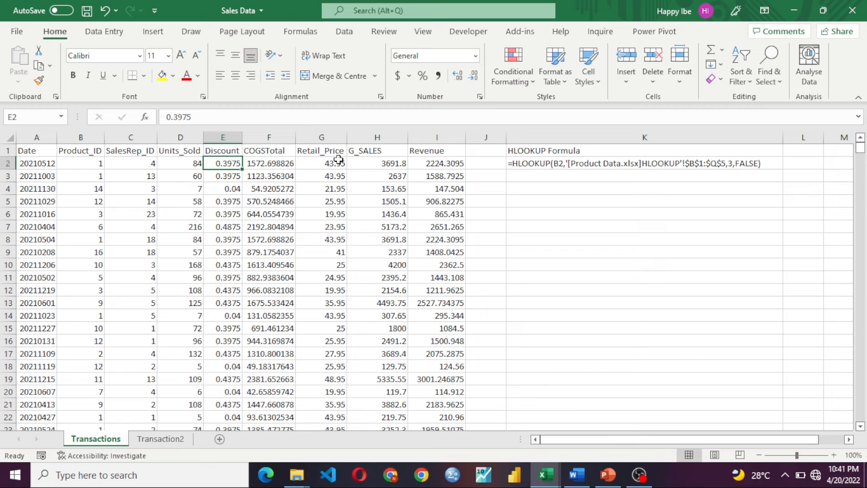
pyautogui.hotkey('ctrl', 'shift', 'Right')
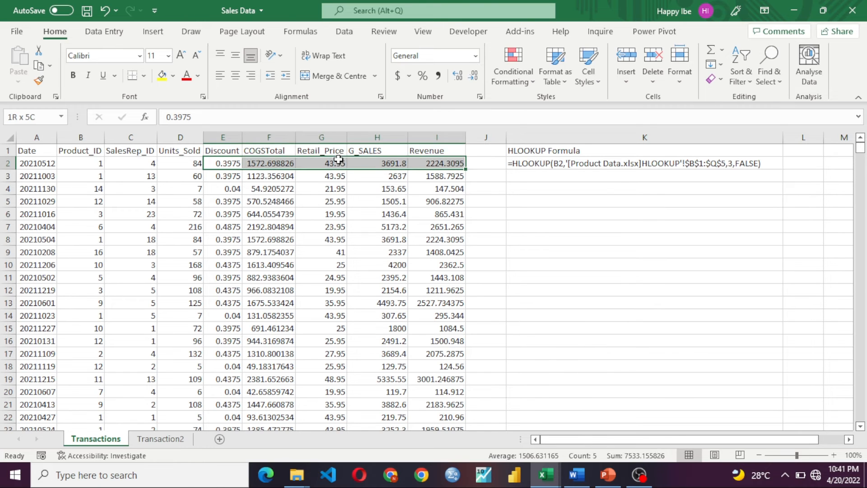
pyautogui.hotkey('ctrl', 'shift', 'Down')
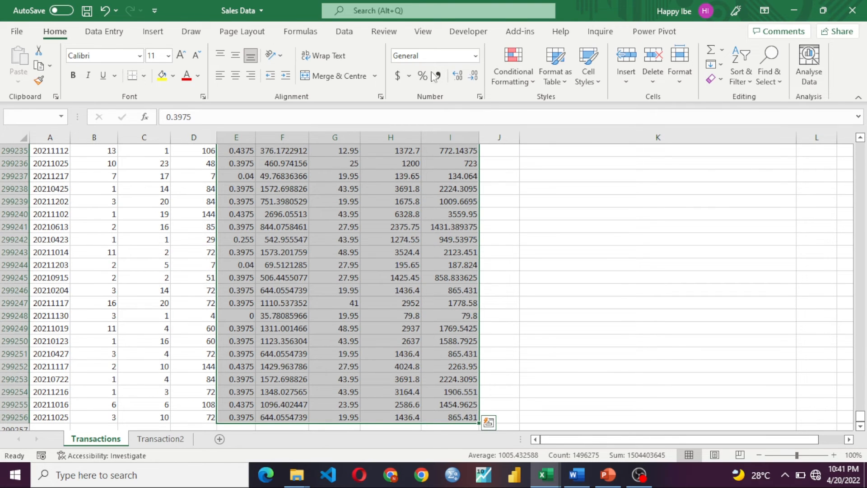
pyautogui.click(458, 76)
pyautogui.click(458, 76)
pyautogui.click(475, 76)
pyautogui.click(474, 77)
pyautogui.click(475, 76)
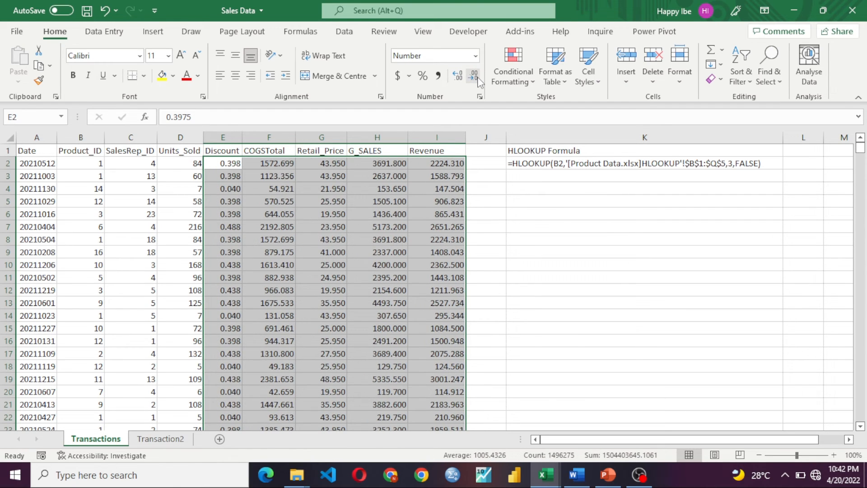
pyautogui.click(474, 77)
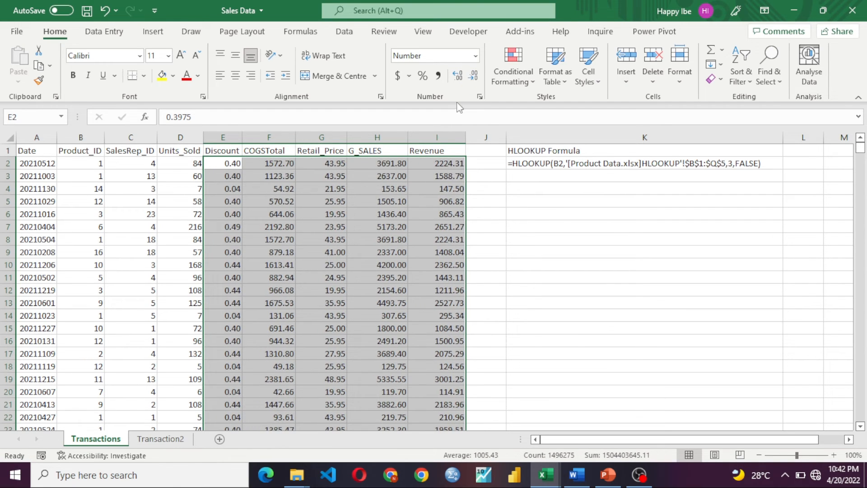
# Check the reformatted rows and save the Sales Data workbook
pyautogui.click(443, 243)
pyautogui.scroll(-2, 523, 313)
pyautogui.scroll(2, 523, 314)
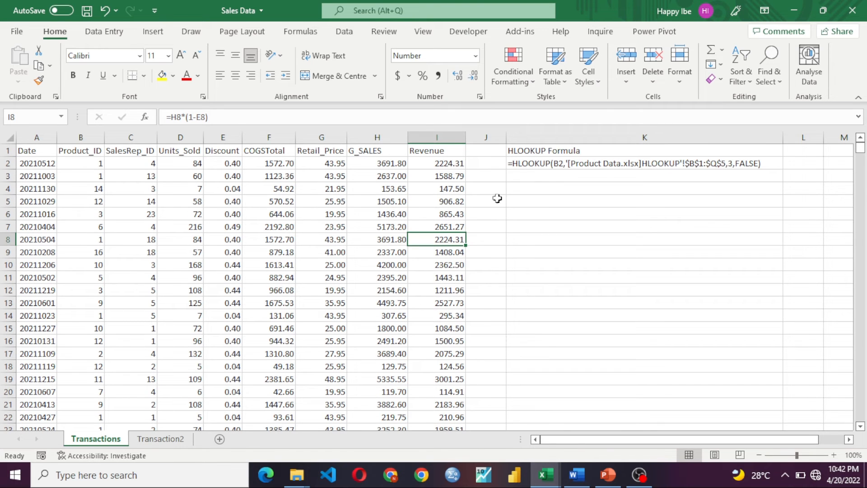
pyautogui.hotkey('ctrl', 's')
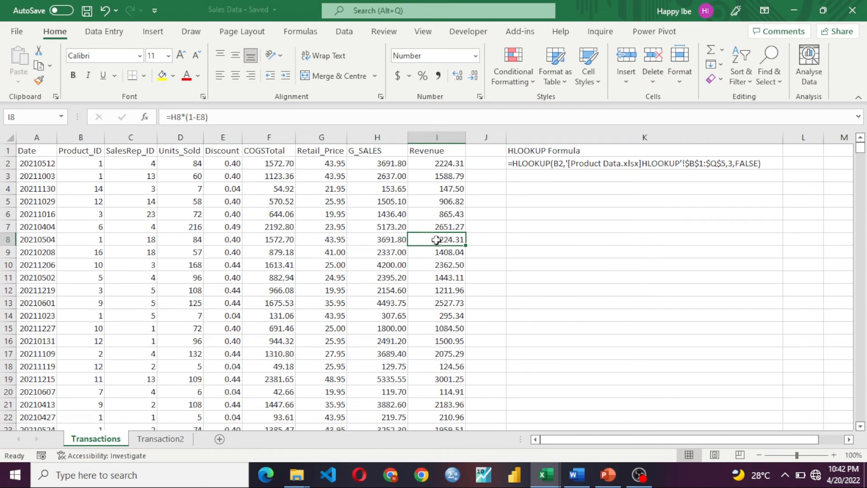
# Begin an HLOOKUP formula in Retail_Price cell G2 of the Transaction2 sheet, using [@[Product_ID]] as the lookup value
pyautogui.click(161, 438)
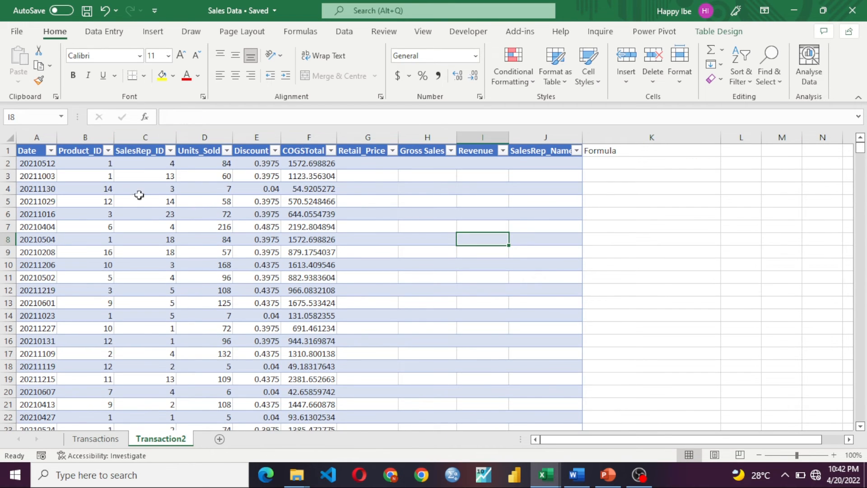
pyautogui.click(366, 162)
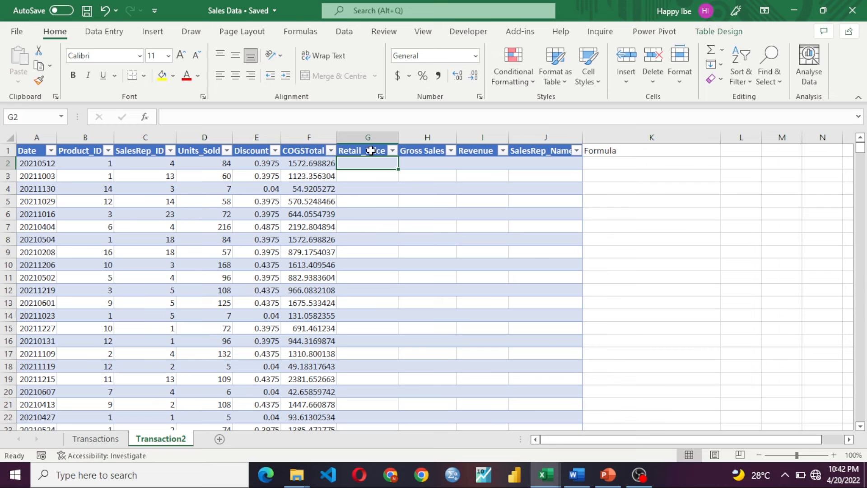
pyautogui.write('=hlo')
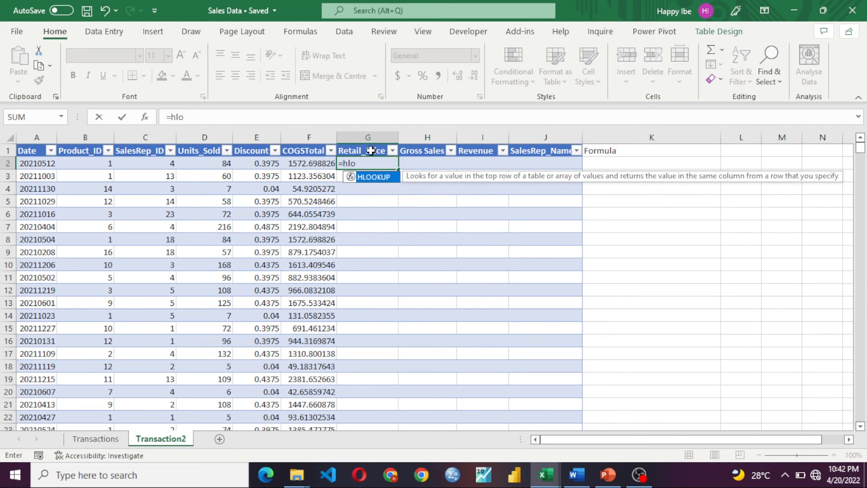
pyautogui.press('Tab')
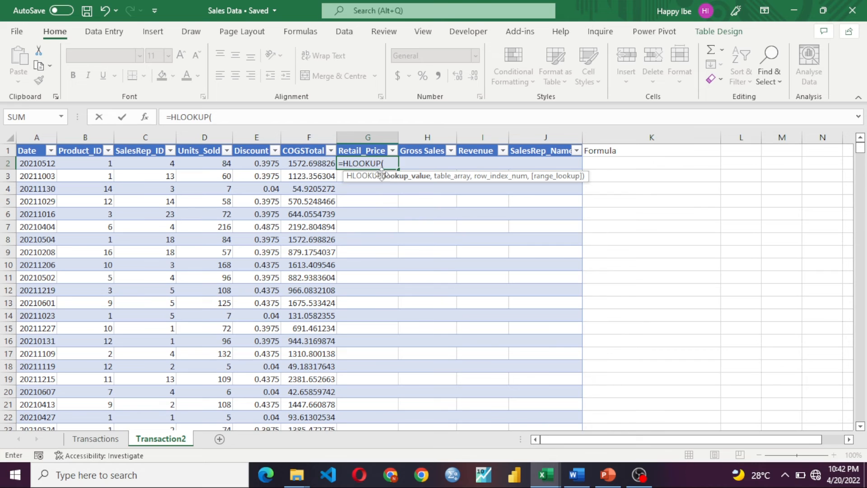
pyautogui.click(94, 164)
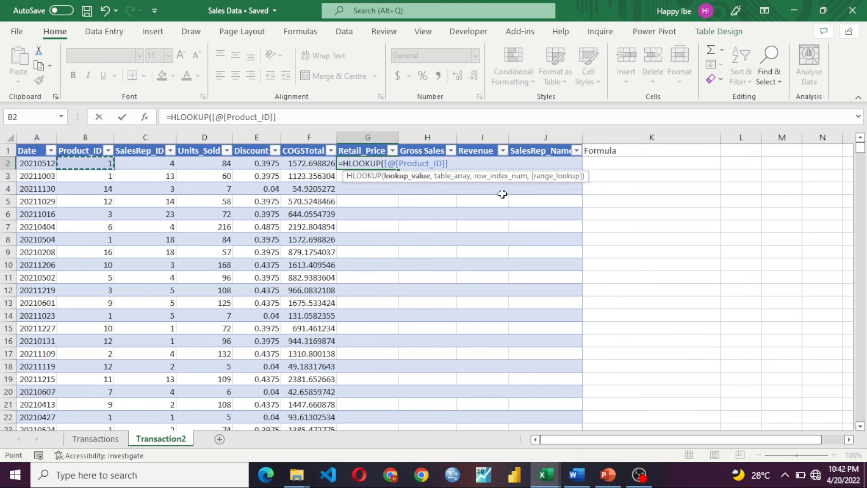
pyautogui.scroll(-4, 396, 276)
pyautogui.moveTo(859, 149); pyautogui.dragTo(860, 415)
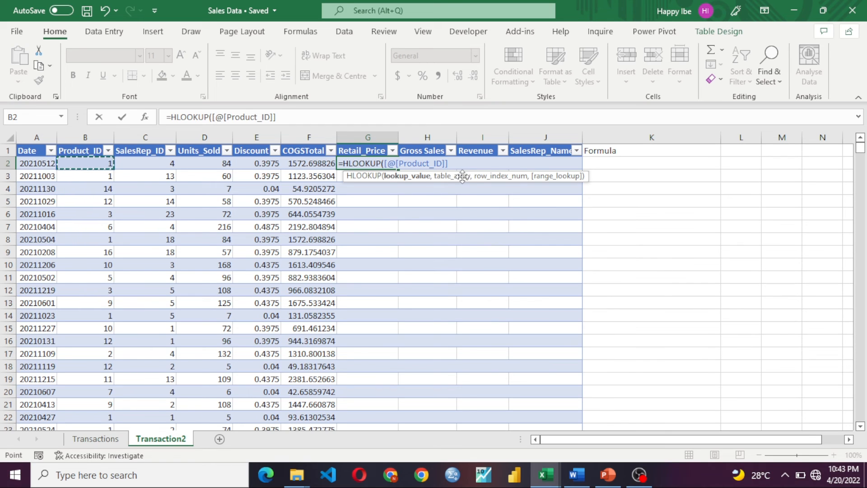
pyautogui.press('BackSpace')
pyautogui.write(',')
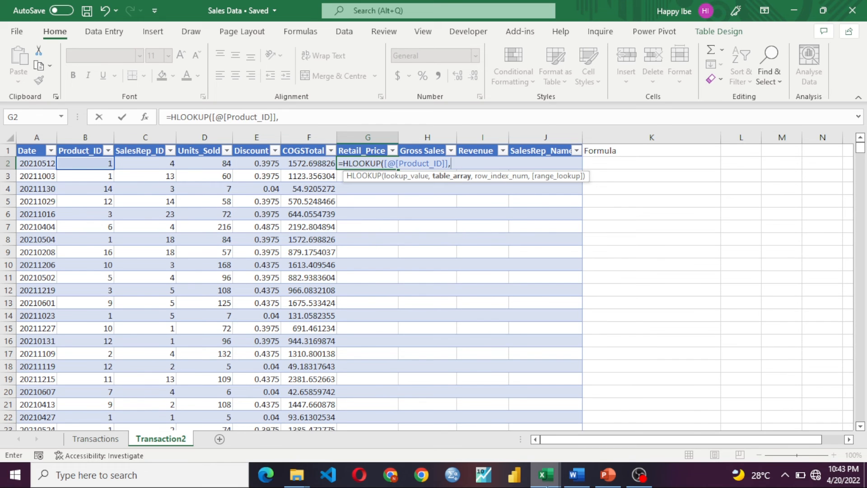
# Set the HLOOKUP table array to $B$1:$Q$5 on the HLOOKUP sheet of the Product Data workbook
pyautogui.click(546, 474)
pyautogui.click(489, 422)
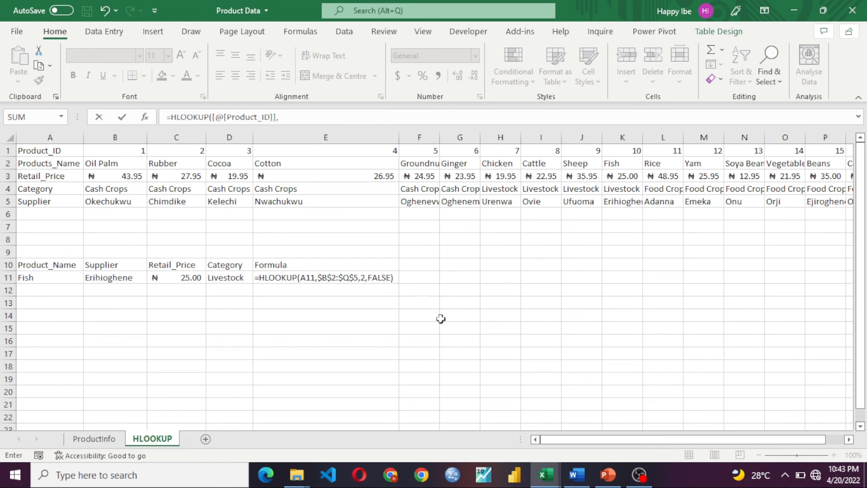
pyautogui.click(94, 149)
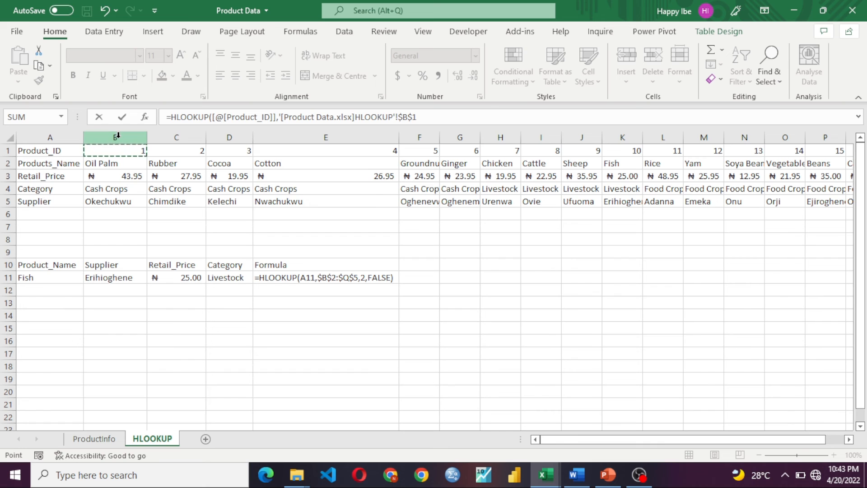
pyautogui.hotkey('ctrl', 'shift', 'Right')
pyautogui.hotkey('ctrl', 'shift', 'Down')
pyautogui.write(',')
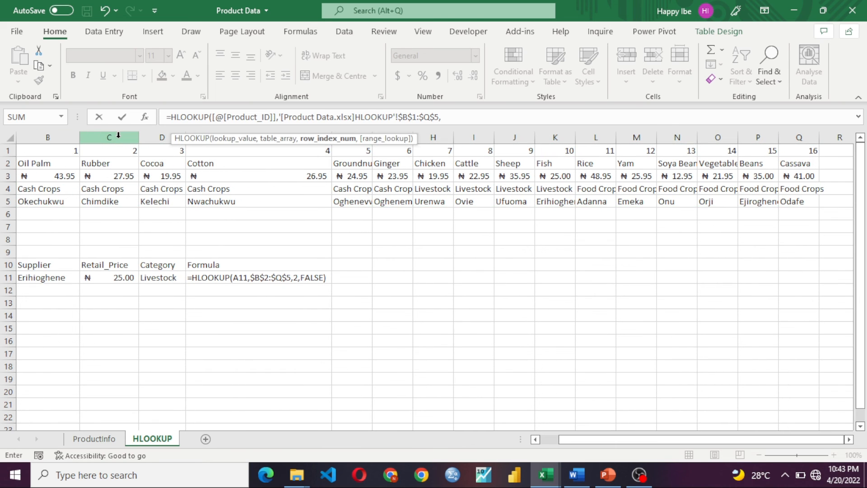
# Complete the Retail_Price HLOOKUP formula with row index 3 and an exact match (FALSE), and enter it
pyautogui.moveTo(561, 442); pyautogui.dragTo(481, 440)
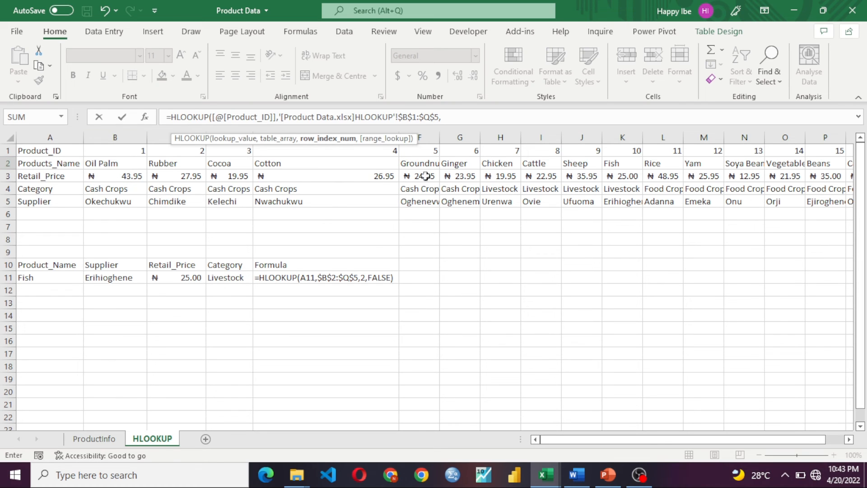
pyautogui.write('3,')
pyautogui.press('Down')
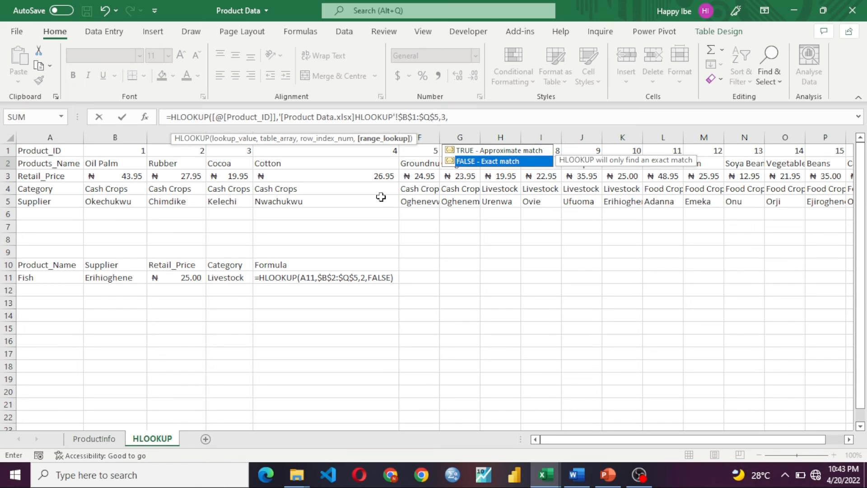
pyautogui.press('Tab')
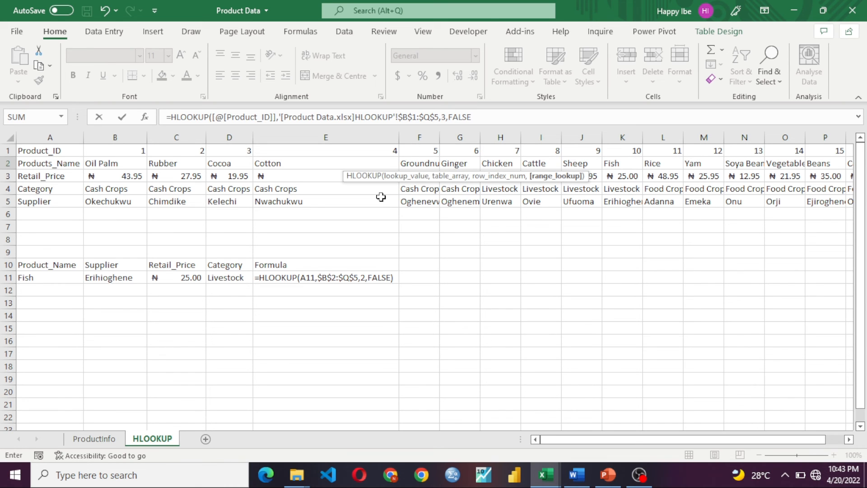
pyautogui.write(')')
pyautogui.press('Return')
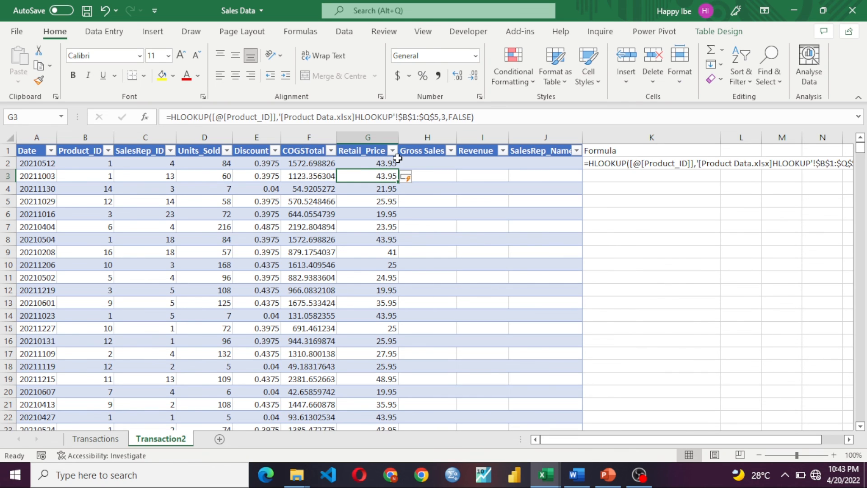
# Enter the Gross Sales formula =[@[Units_Sold]]*[@[Retail_Price]] in cell H2 of the Transaction2 sheet
pyautogui.click(414, 165)
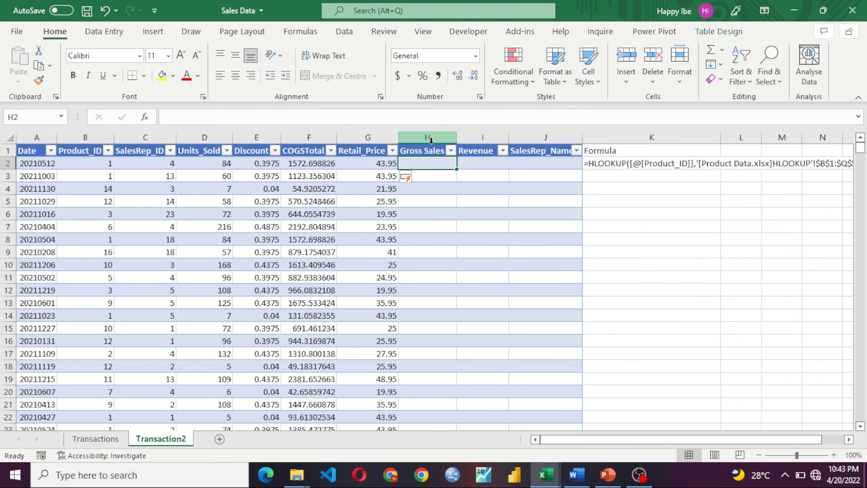
pyautogui.write('=')
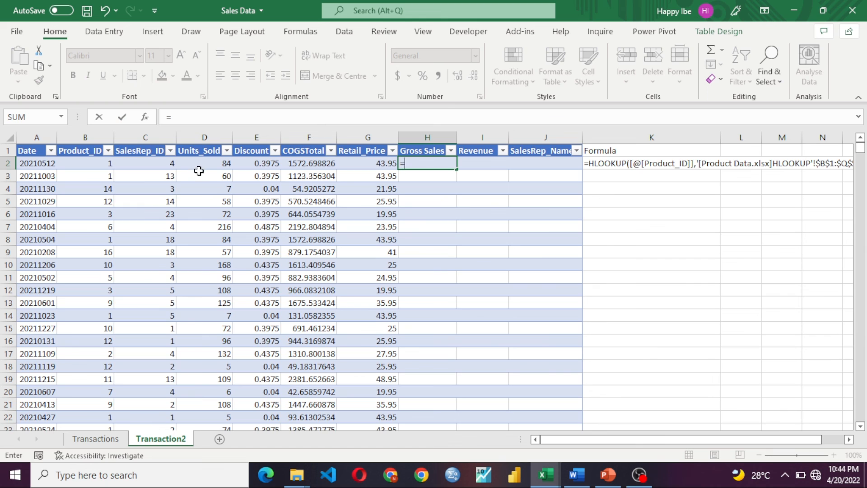
pyautogui.click(212, 163)
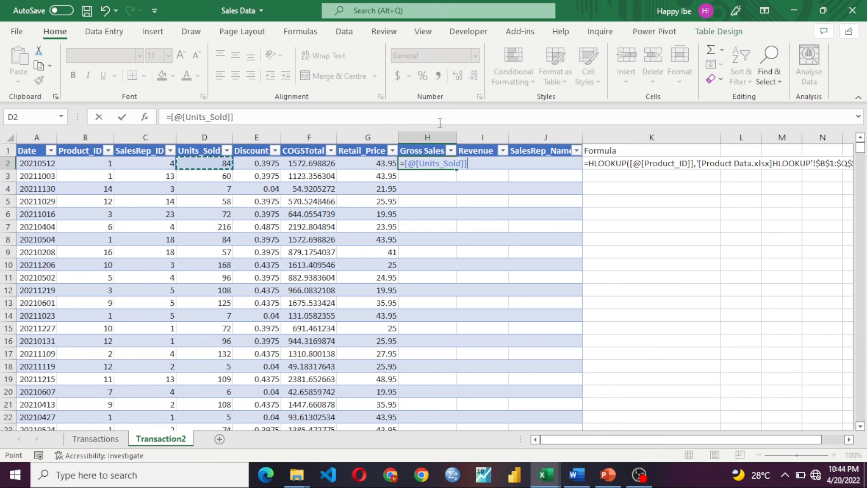
pyautogui.write('*')
pyautogui.click(362, 163)
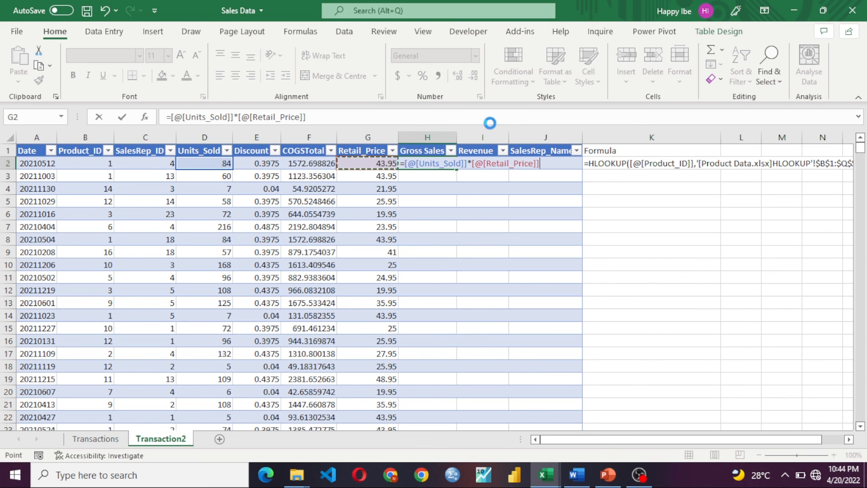
pyautogui.press('Return')
pyautogui.click(467, 164)
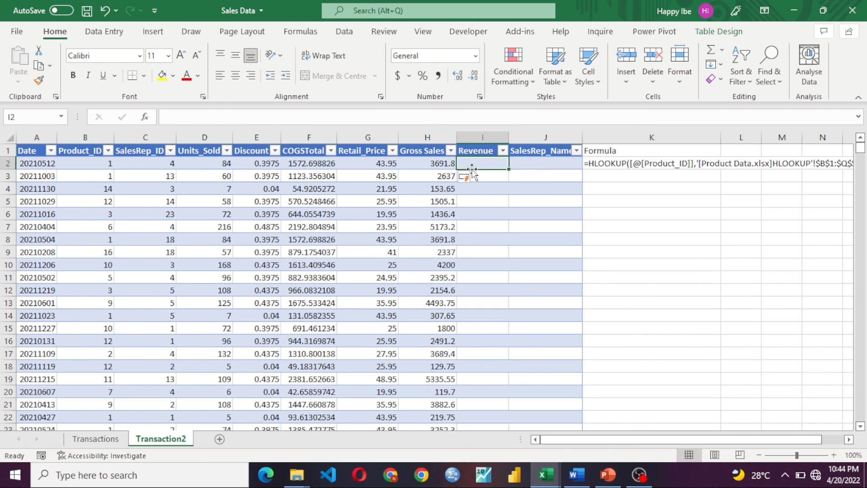
pyautogui.write('=')
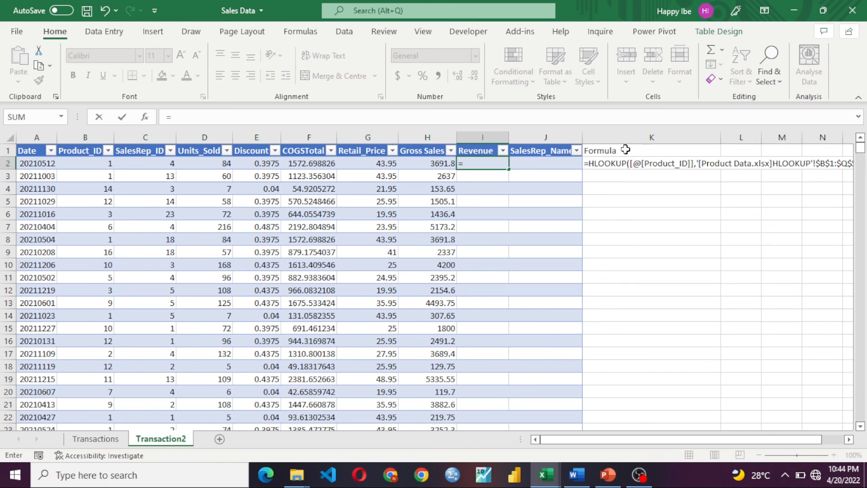
pyautogui.click(417, 161)
pyautogui.write('-')
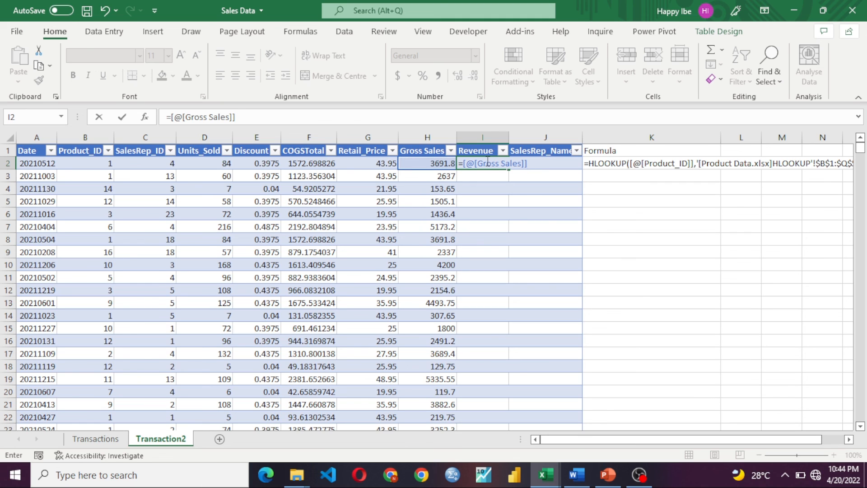
pyautogui.write('*(1-')
pyautogui.click(270, 164)
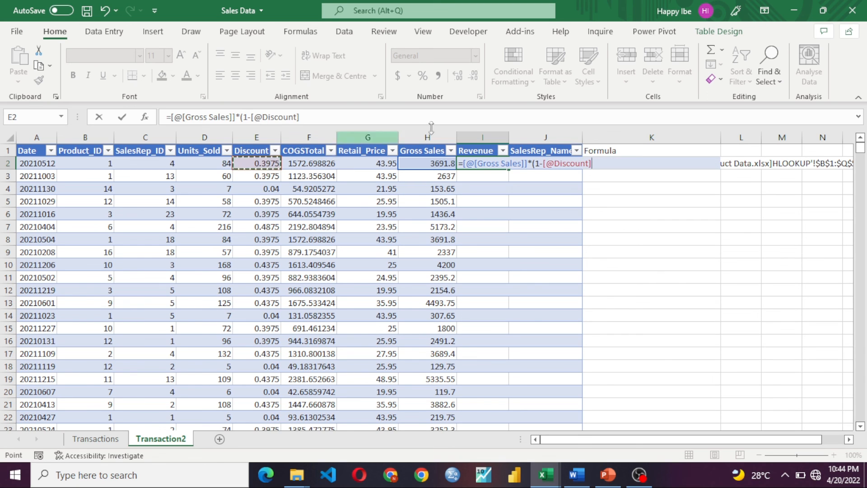
pyautogui.write(')')
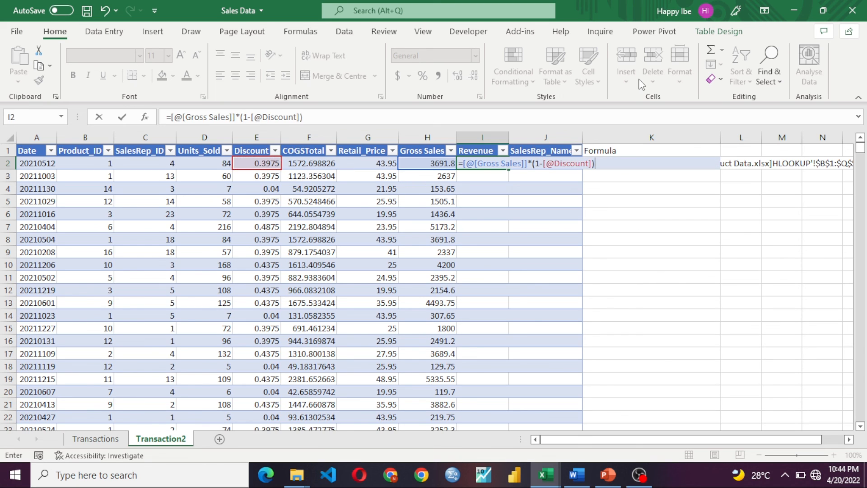
pyautogui.press('Return')
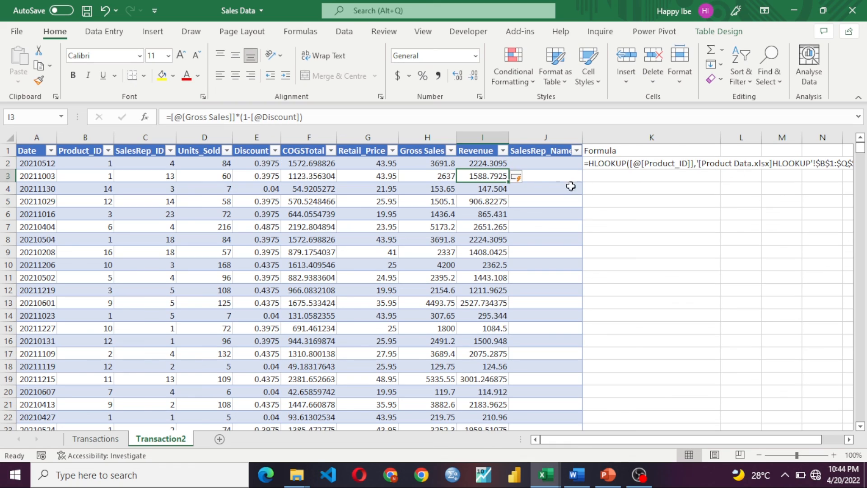
pyautogui.click(486, 163)
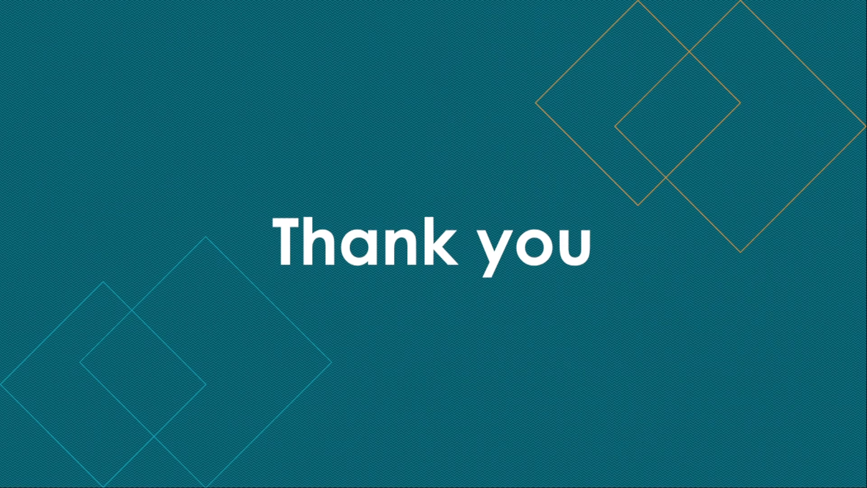